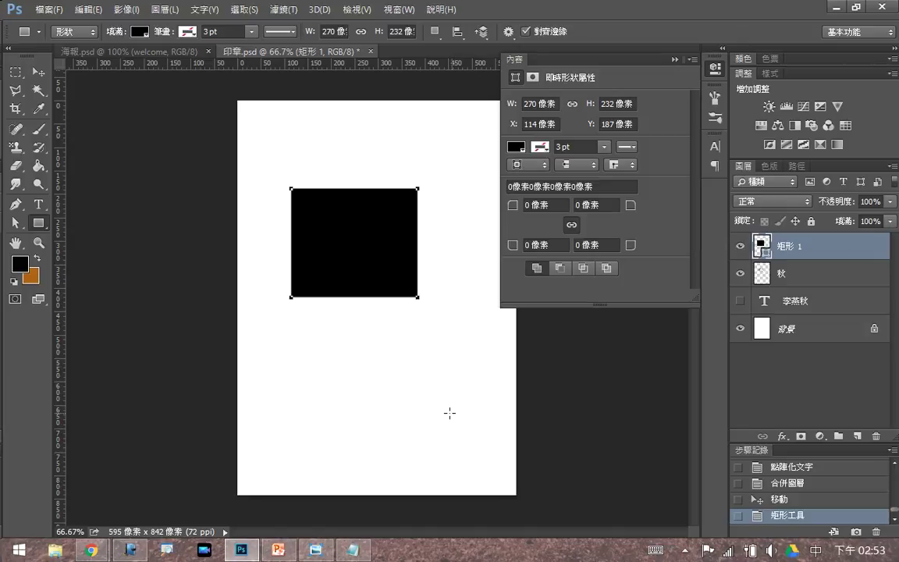
- Remove the rectangle's fill and give it a solid black stroke so it frames the characters
{"action": "left_click", "coordinate": [139, 33]}
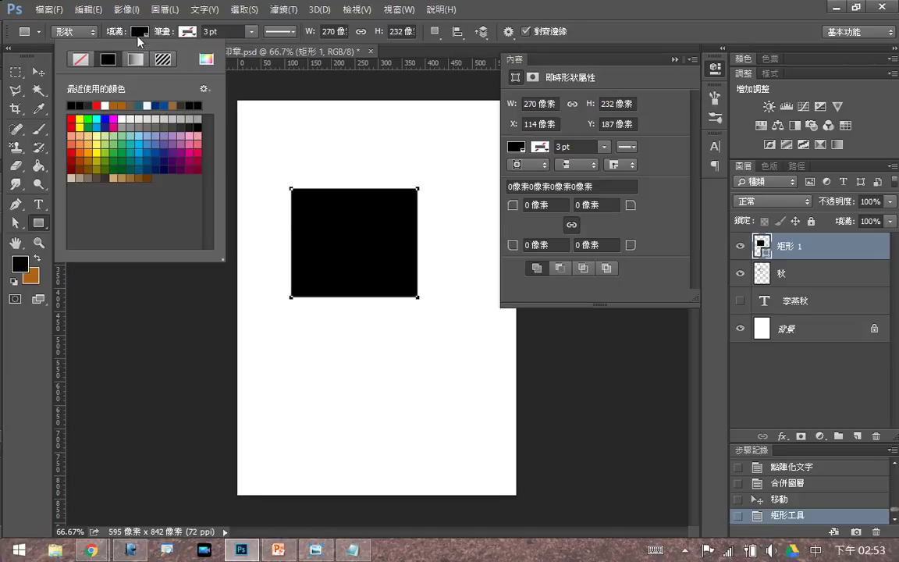
{"action": "left_click", "coordinate": [80, 59]}
{"action": "left_click", "coordinate": [187, 32]}
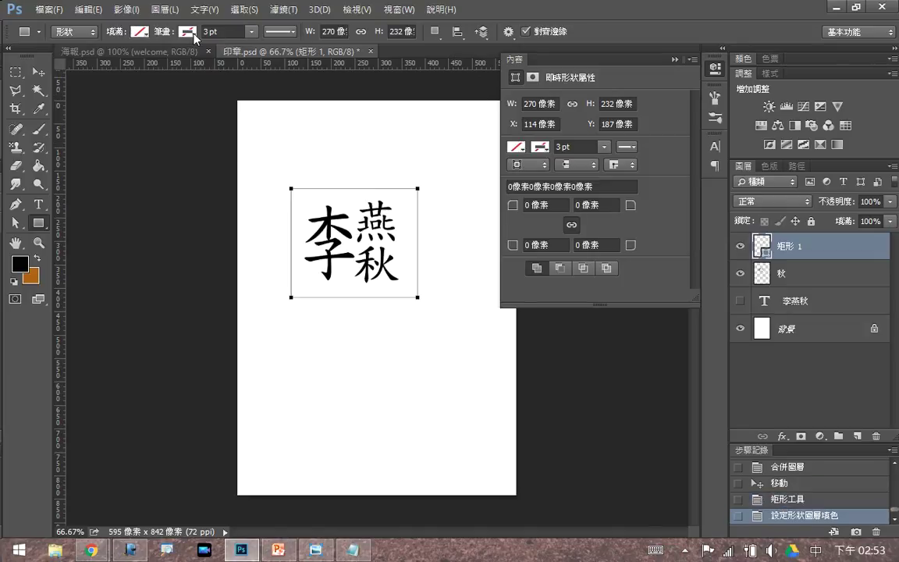
{"action": "left_click", "coordinate": [188, 33]}
{"action": "left_click", "coordinate": [156, 61]}
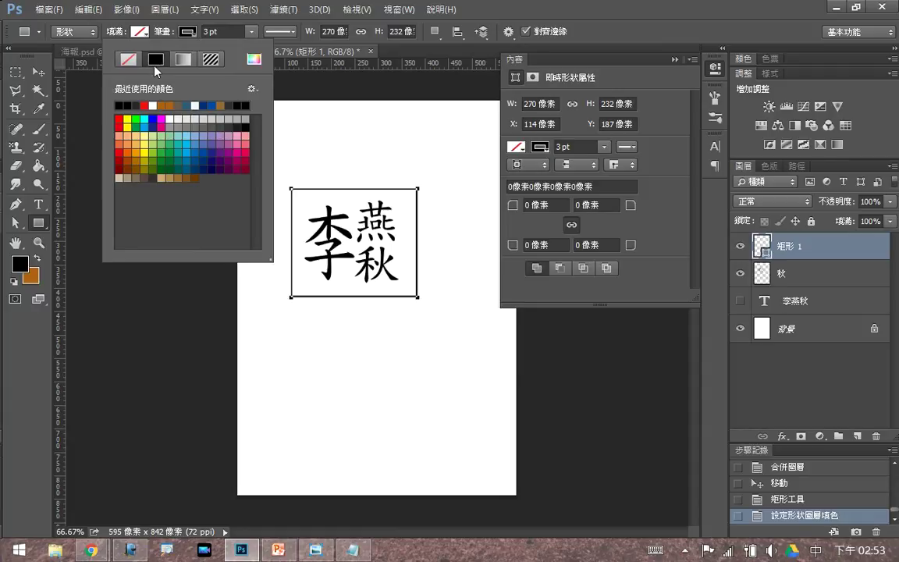
- Thicken the rectangle's stroke to 14.2 pt and collapse the live shape properties
{"action": "left_click", "coordinate": [294, 35]}
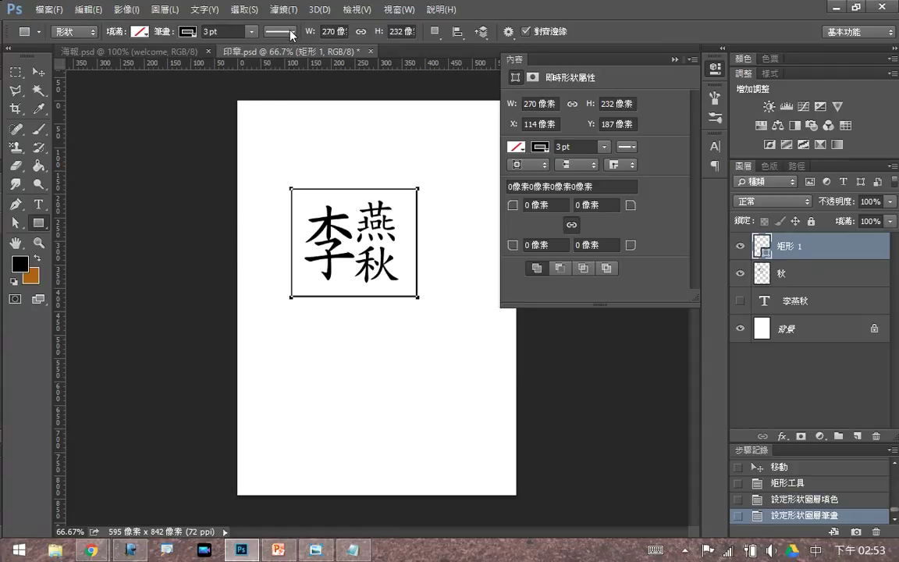
{"action": "left_click", "coordinate": [293, 33]}
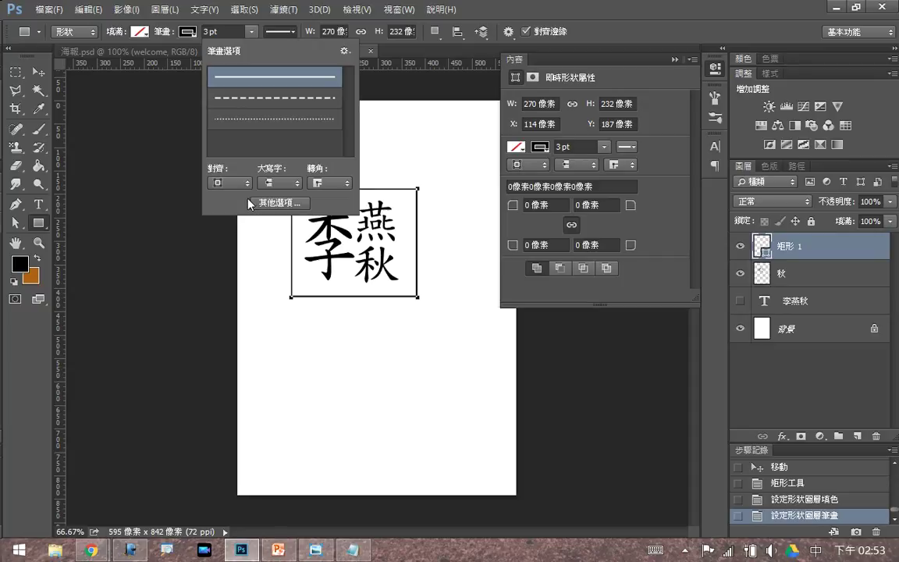
{"action": "left_click", "coordinate": [252, 31]}
{"action": "left_click_drag", "start_coordinate": [251, 44], "coordinate": [264, 56]}
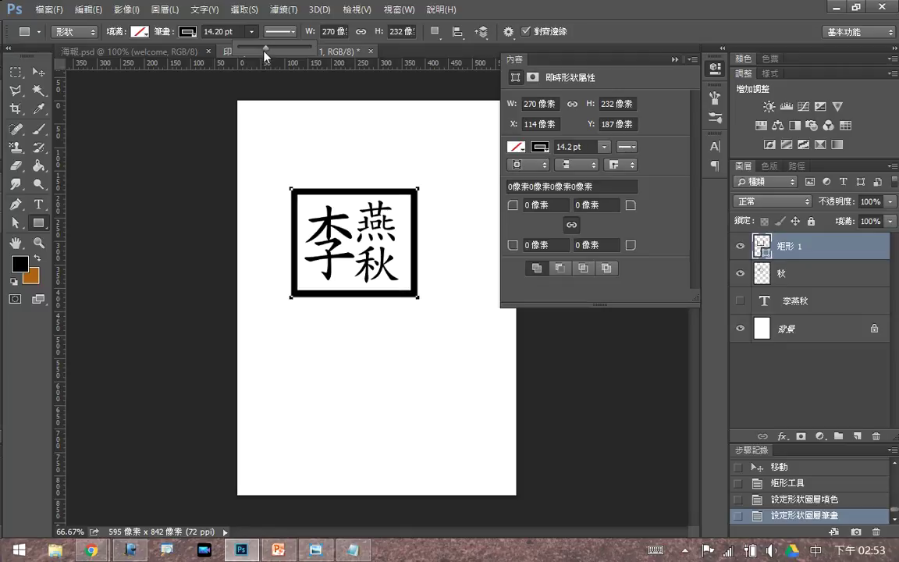
{"action": "left_click", "coordinate": [676, 74]}
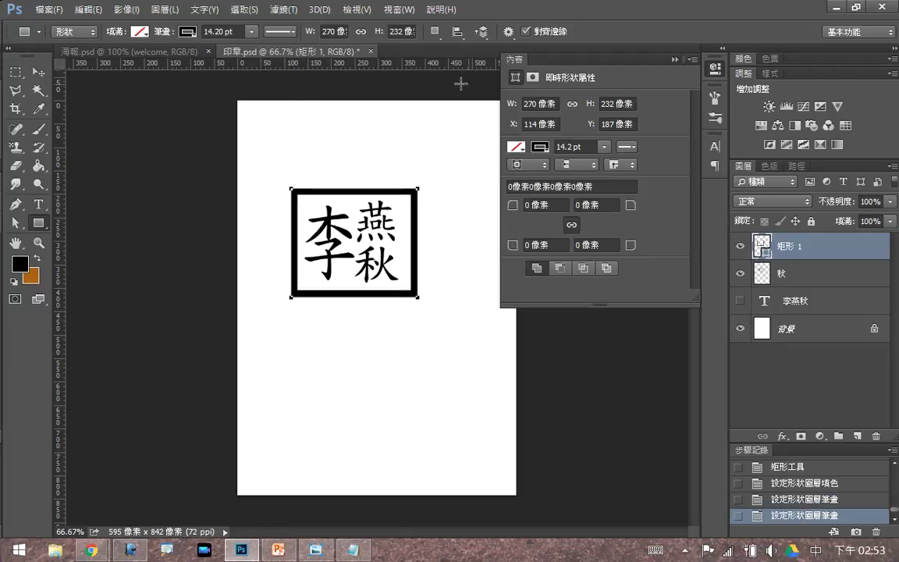
{"action": "left_click", "coordinate": [675, 59]}
- Try to recolour the rectangular frame dark red, #b10a0a, through its shape layer's solid colour
{"action": "left_click", "coordinate": [37, 71]}
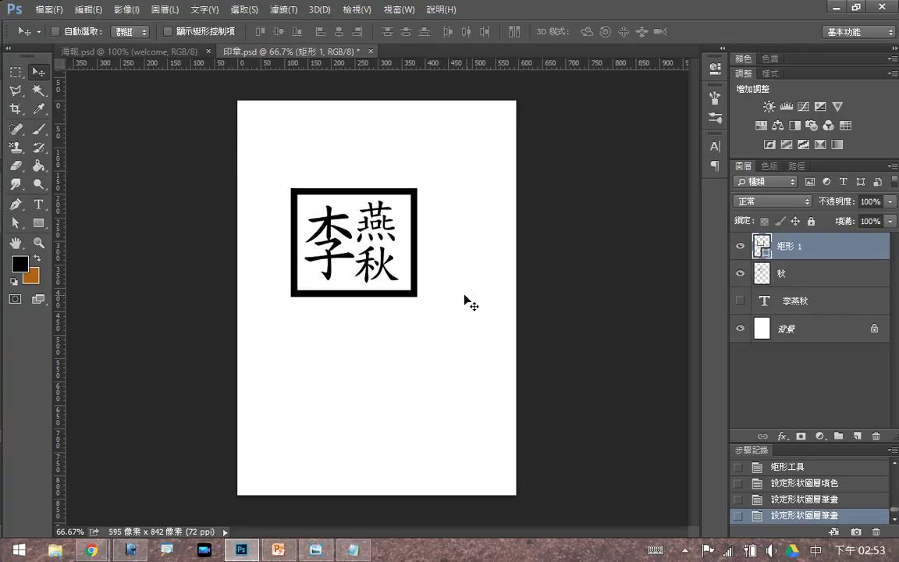
{"action": "double_click", "coordinate": [760, 248]}
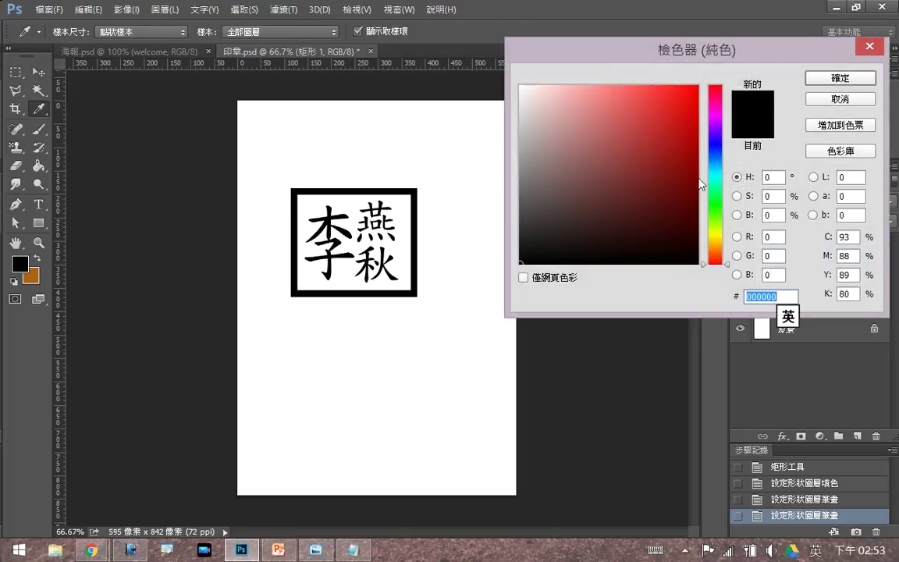
{"action": "left_click_drag", "start_coordinate": [679, 129], "coordinate": [688, 139]}
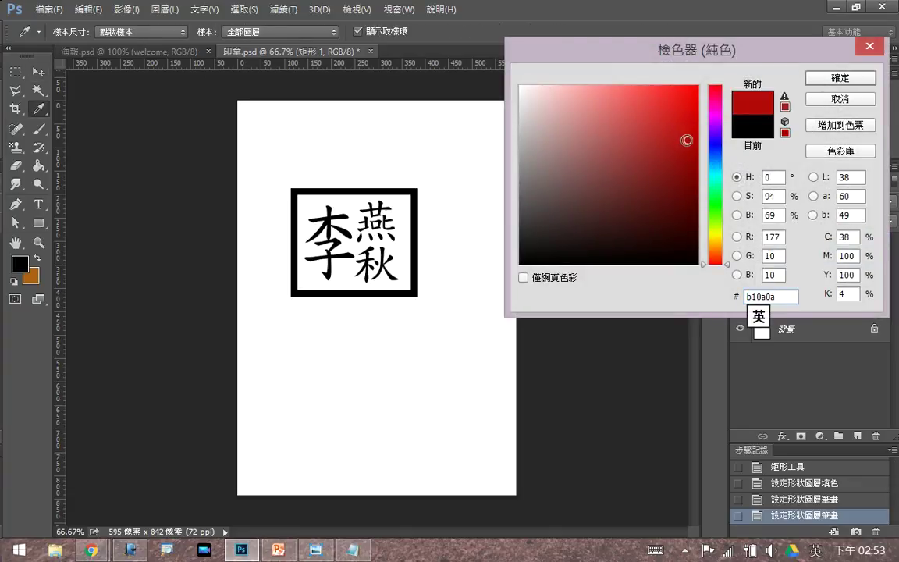
{"action": "double_click", "coordinate": [783, 297]}
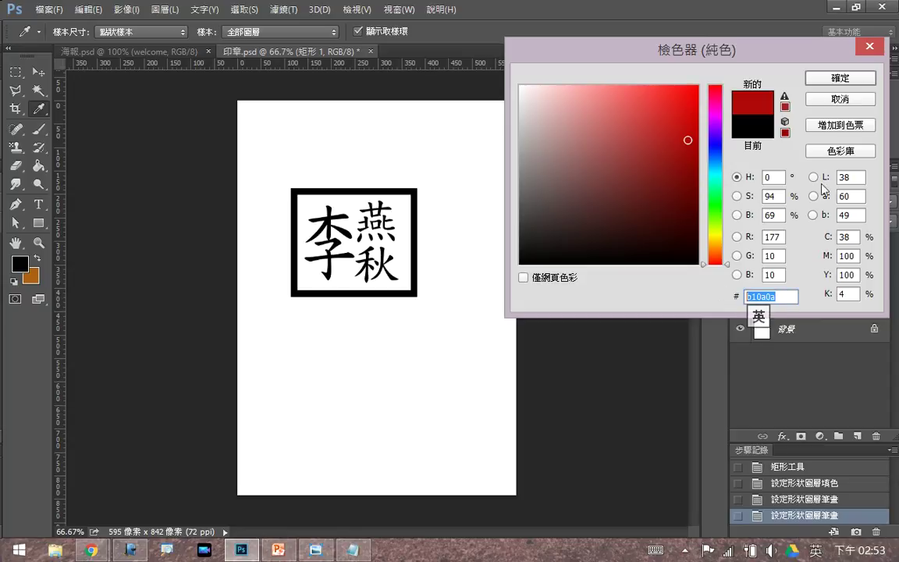
{"action": "left_click", "coordinate": [841, 78]}
{"action": "double_click", "coordinate": [768, 277]}
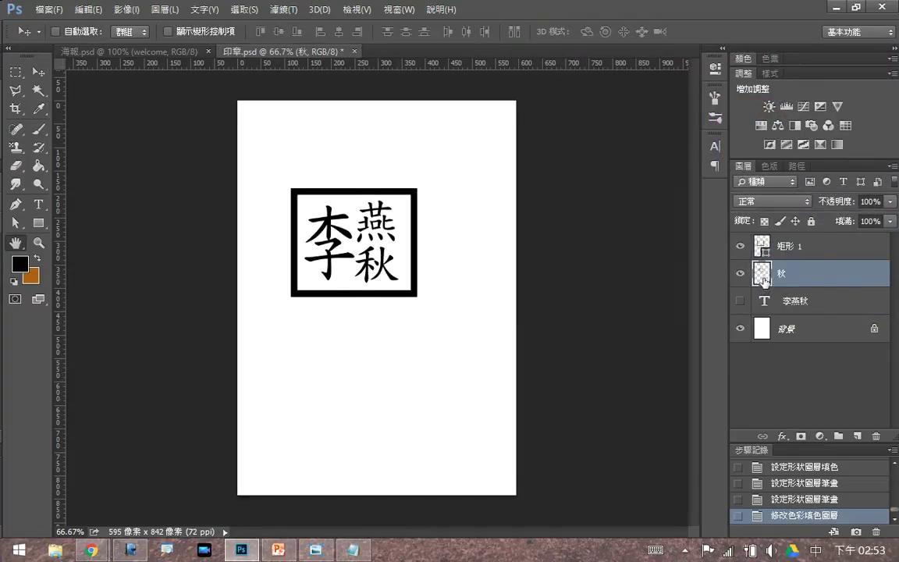
{"action": "left_click", "coordinate": [793, 170]}
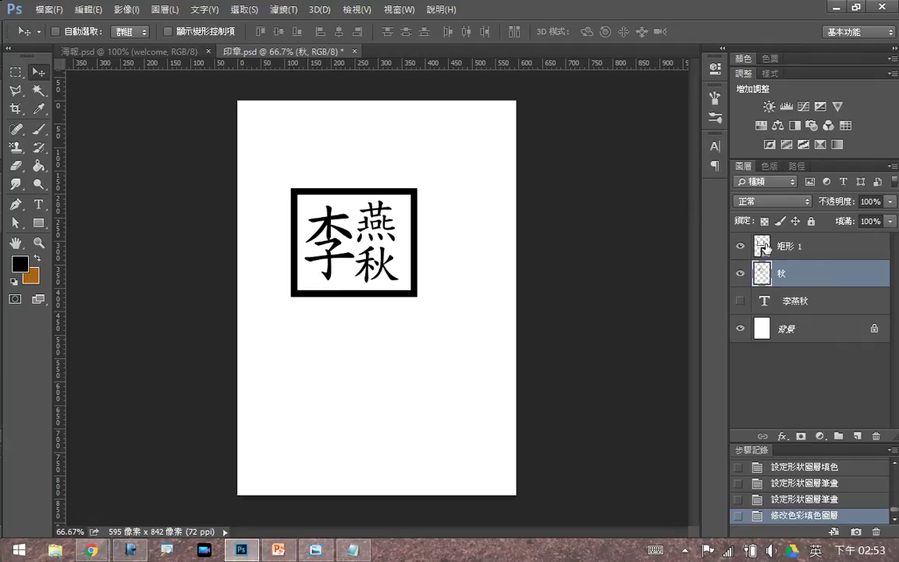
{"action": "left_click", "coordinate": [761, 248]}
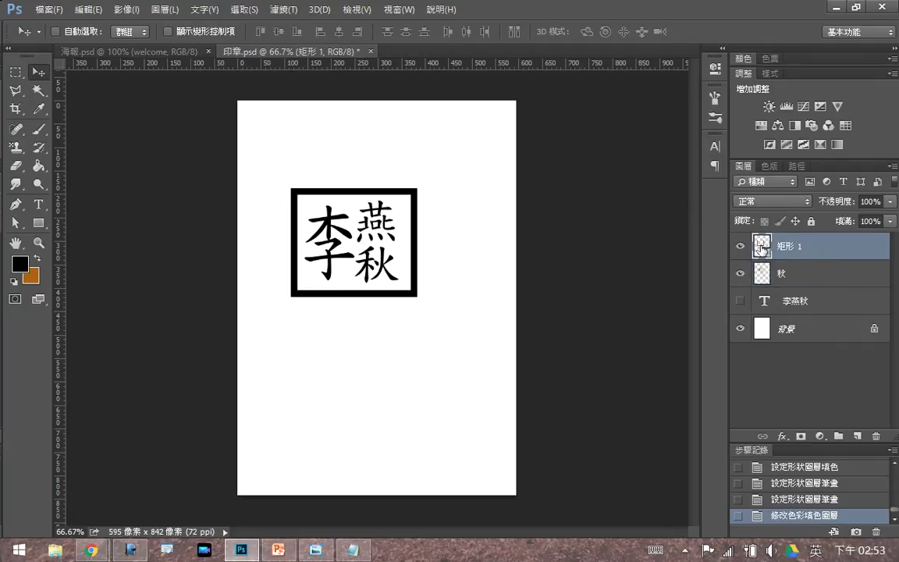
{"action": "double_click", "coordinate": [761, 248]}
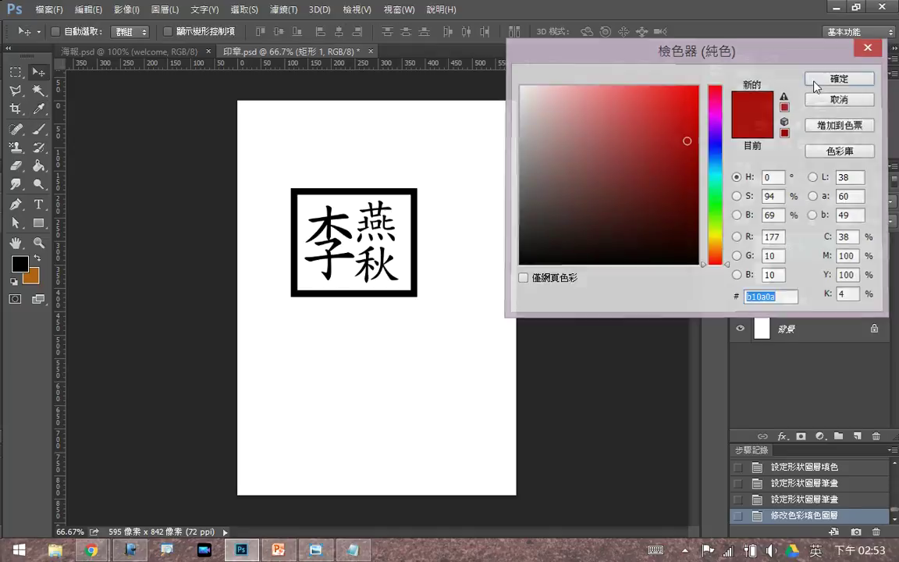
{"action": "left_click", "coordinate": [815, 86]}
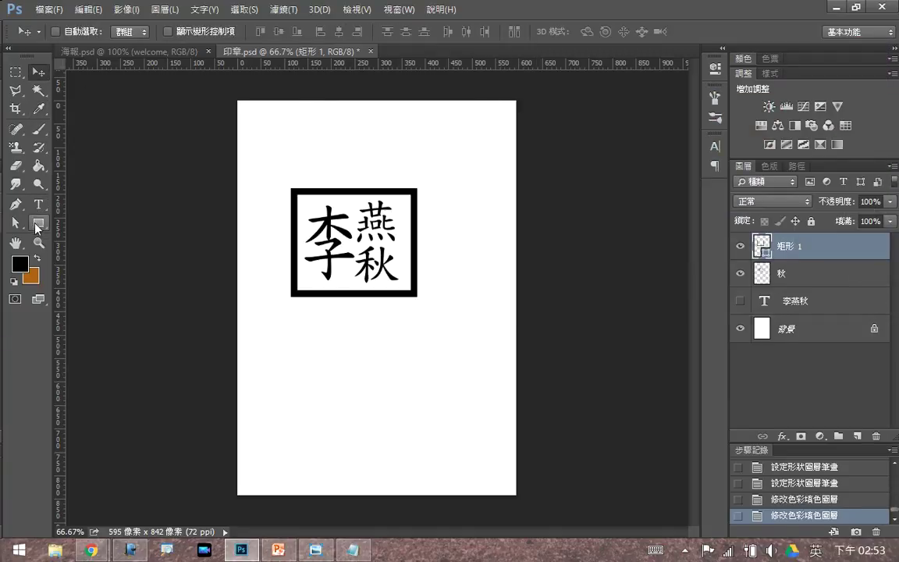
- Change the rectangular frame's stroke colour to the pure red swatch
{"action": "left_click", "coordinate": [38, 223]}
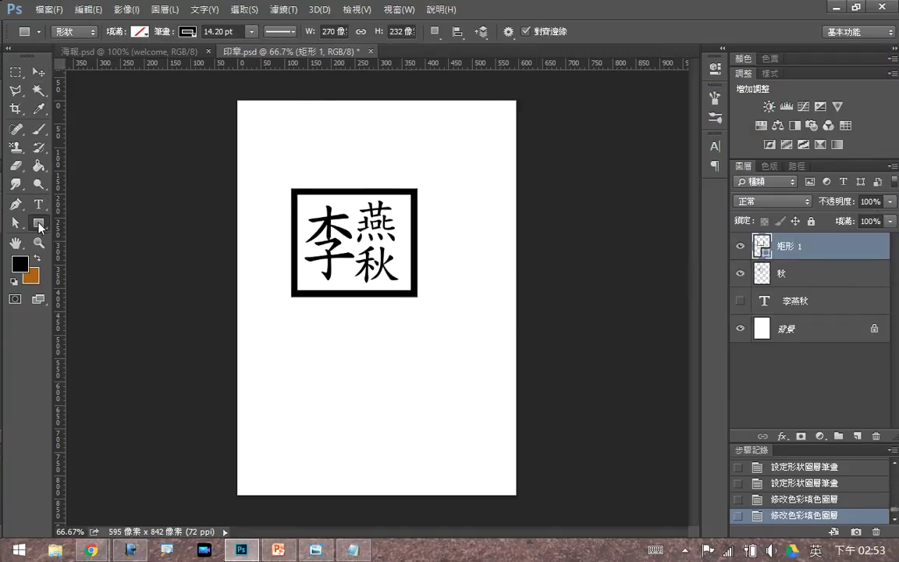
{"action": "left_click", "coordinate": [187, 32]}
{"action": "left_click", "coordinate": [119, 120]}
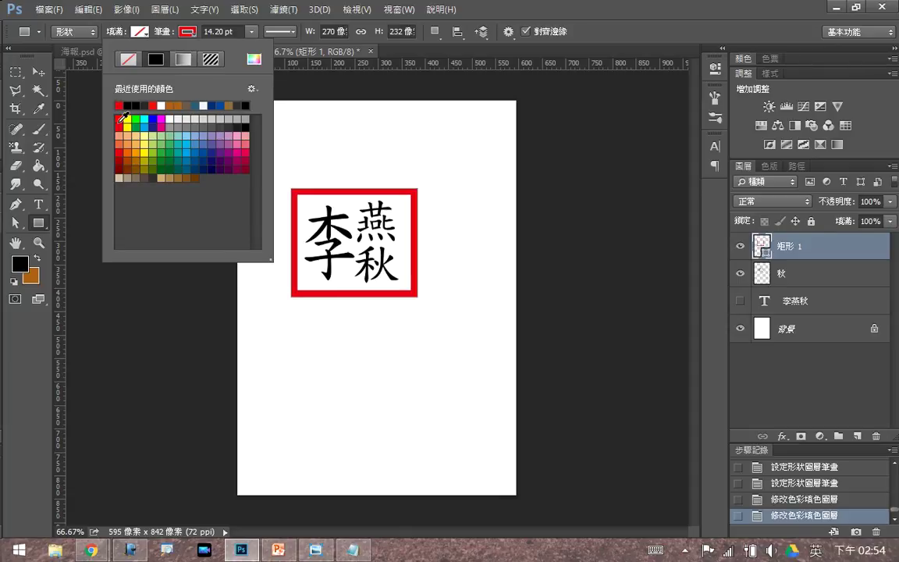
{"action": "left_click", "coordinate": [649, 302]}
- Apply a red Color Overlay in Normal mode at 100% opacity to the layer with the name characters
{"action": "left_click", "coordinate": [762, 275]}
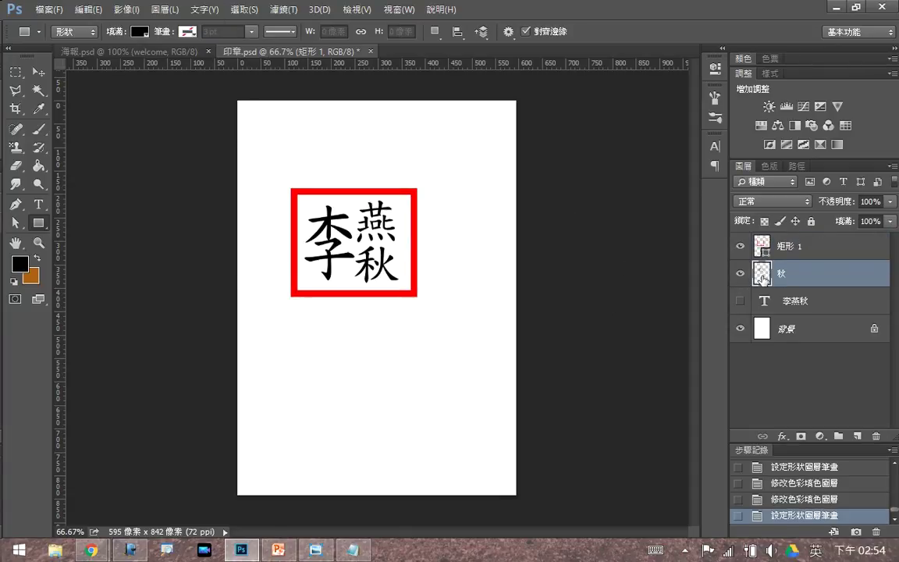
{"action": "double_click", "coordinate": [762, 274]}
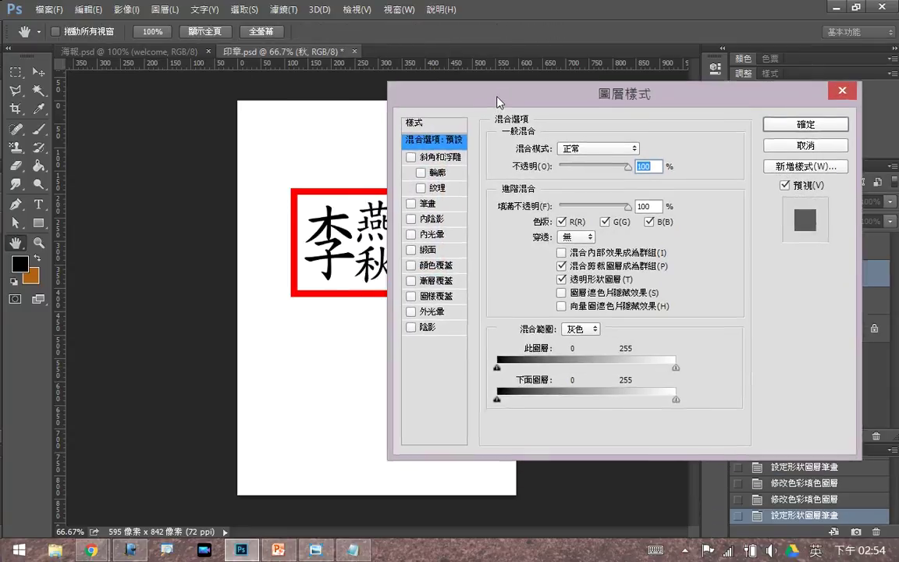
{"action": "left_click_drag", "start_coordinate": [498, 101], "coordinate": [524, 78]}
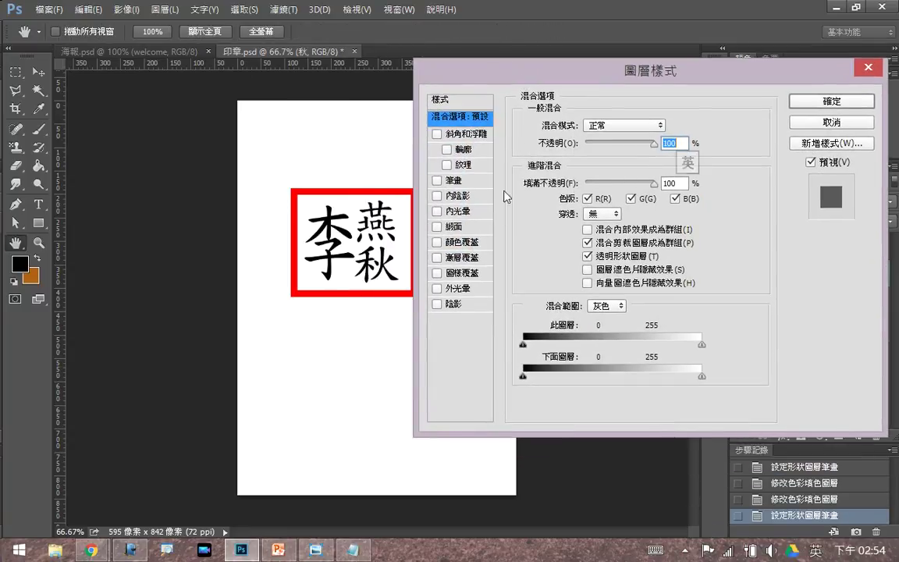
{"action": "left_click", "coordinate": [455, 243]}
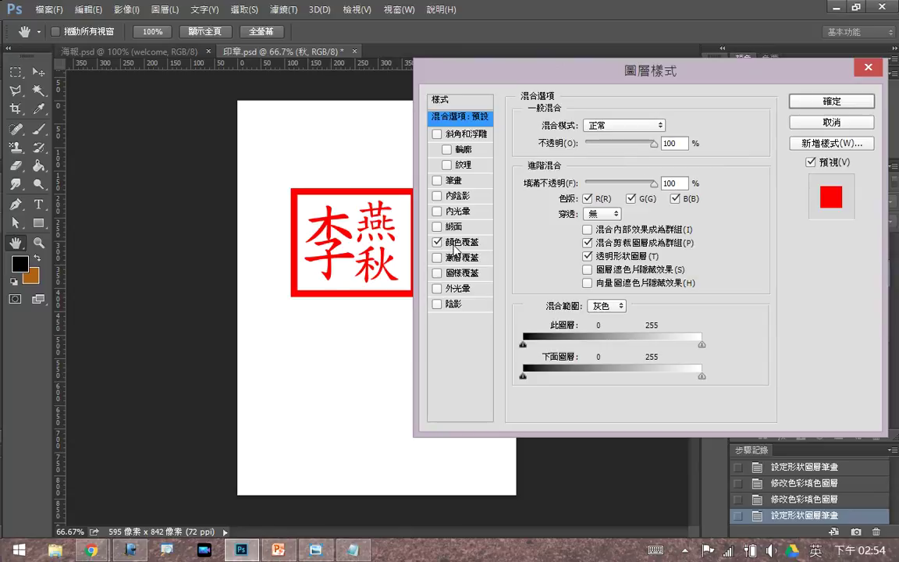
{"action": "left_click", "coordinate": [456, 244]}
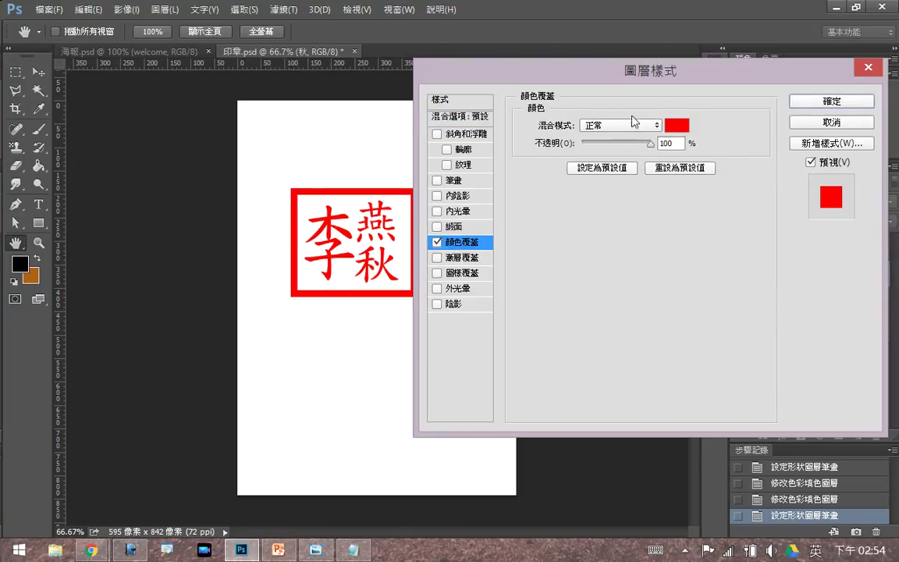
{"action": "left_click", "coordinate": [829, 102]}
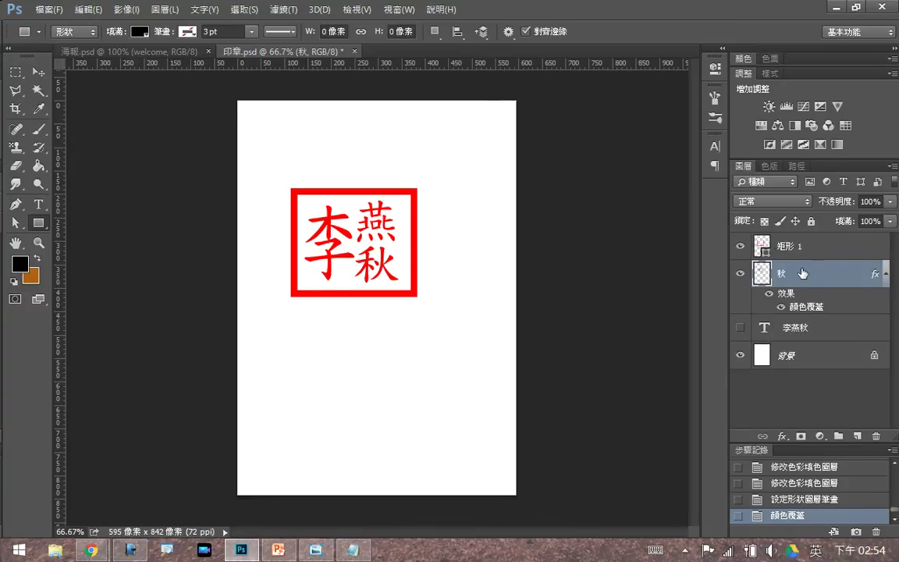
- Set the red rectangular frame's stroke width to 10 pt
{"action": "left_click", "coordinate": [755, 248]}
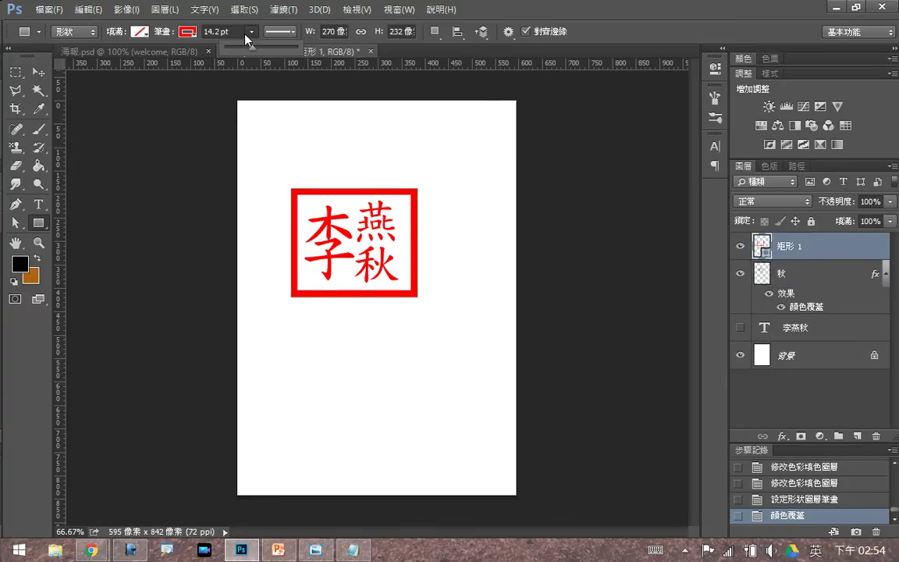
{"action": "left_click", "coordinate": [215, 32]}
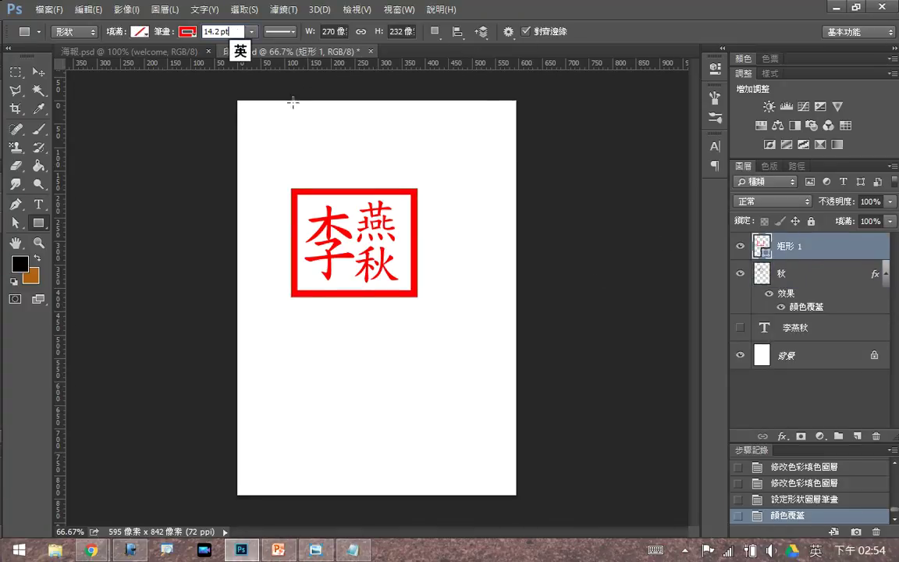
{"action": "double_click", "coordinate": [233, 32]}
{"action": "type", "text": "19"}
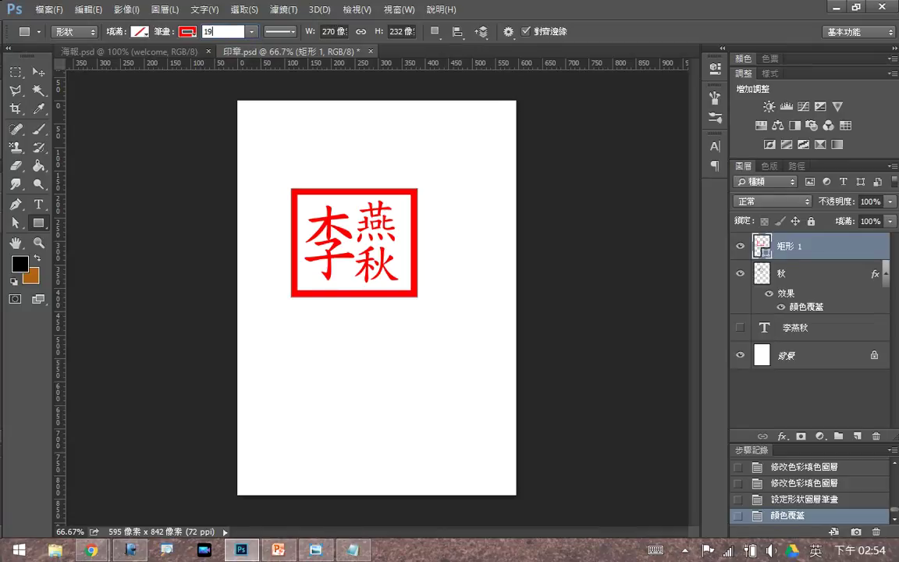
{"action": "type", "text": "0"}
{"action": "key", "text": "Return"}
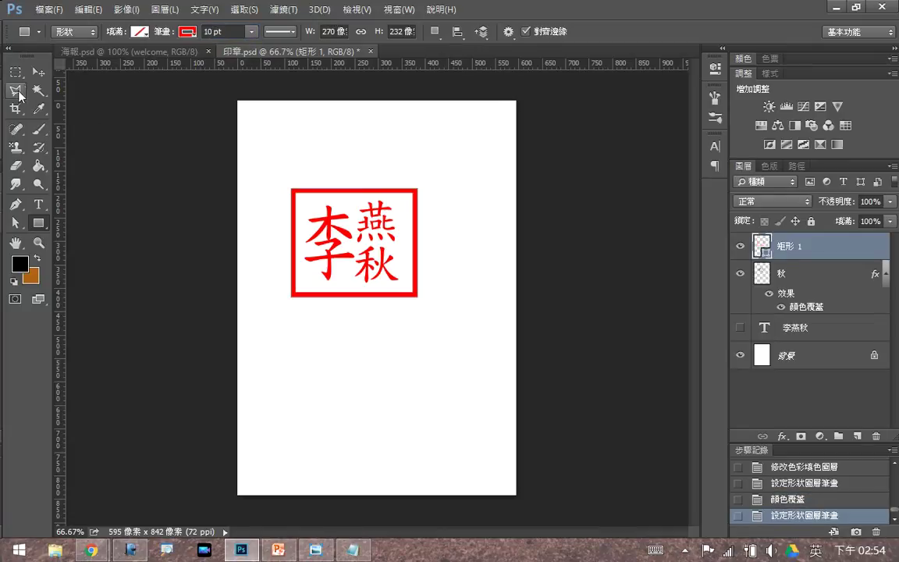
- Merge the rectangular frame layer and the red name characters layer into one layer
{"action": "key", "text": "v"}
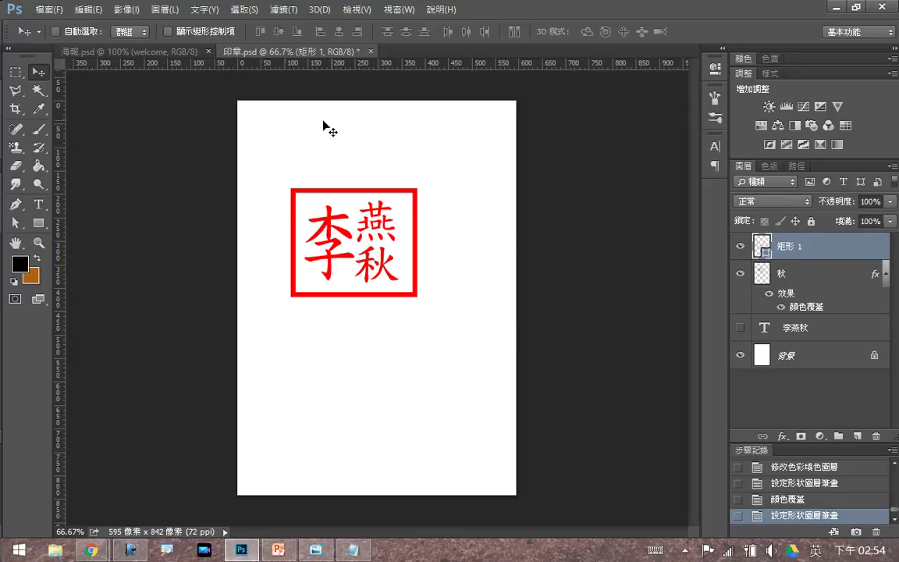
{"action": "left_click", "coordinate": [796, 273], "text": "shift"}
{"action": "right_click", "coordinate": [797, 279]}
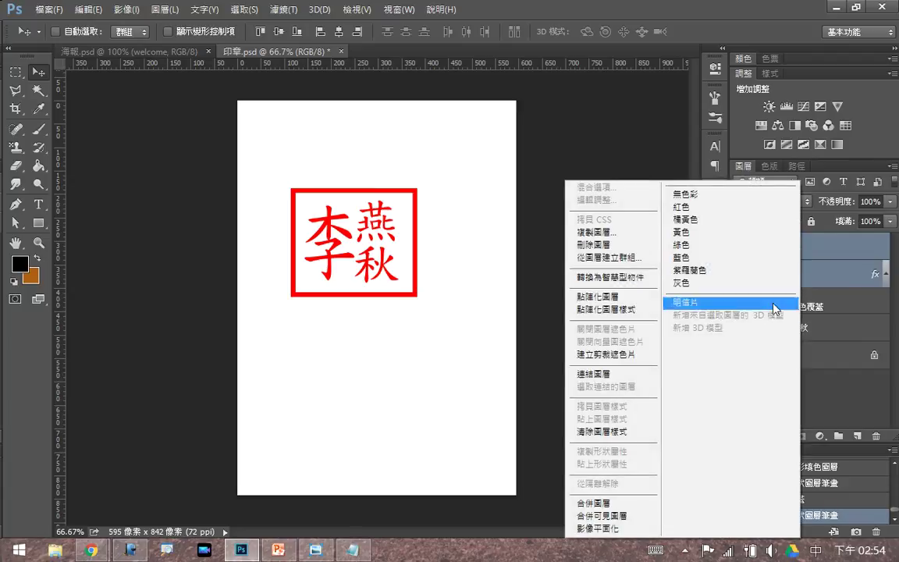
{"action": "left_click", "coordinate": [623, 503]}
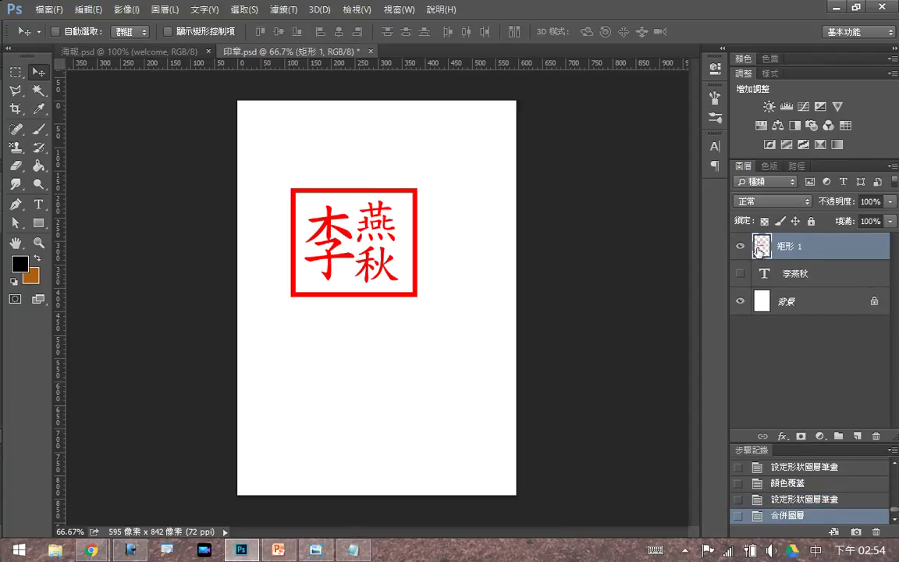
- Switch to the 說明.txt notes in Notepad and review the written instructions for making the seal
{"action": "left_click", "coordinate": [352, 549]}
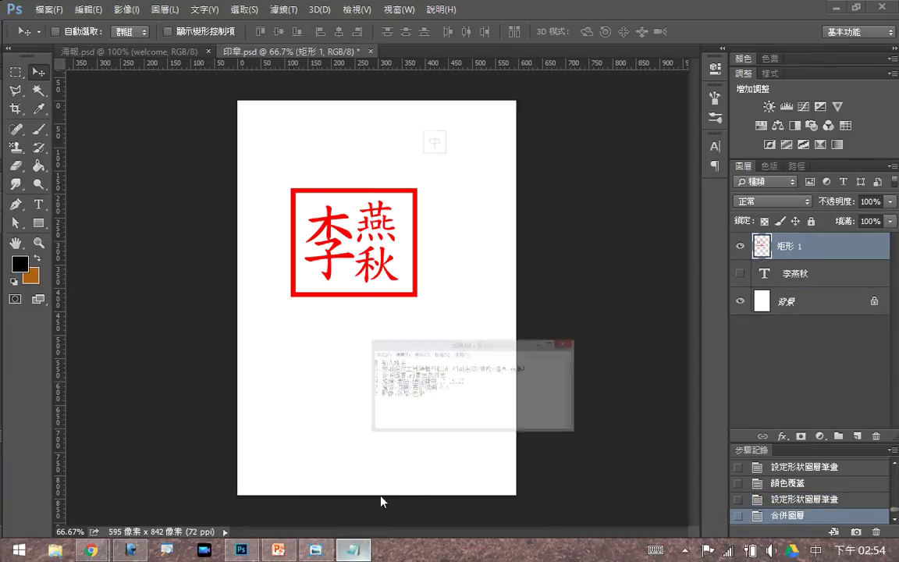
{"action": "left_click_drag", "start_coordinate": [544, 81], "coordinate": [577, 50]}
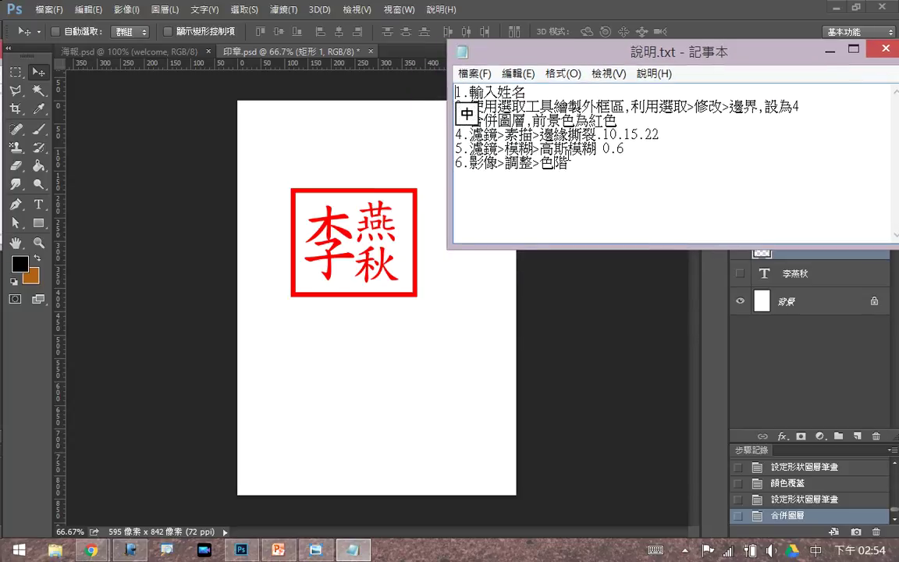
{"action": "left_click_drag", "start_coordinate": [555, 107], "coordinate": [807, 113]}
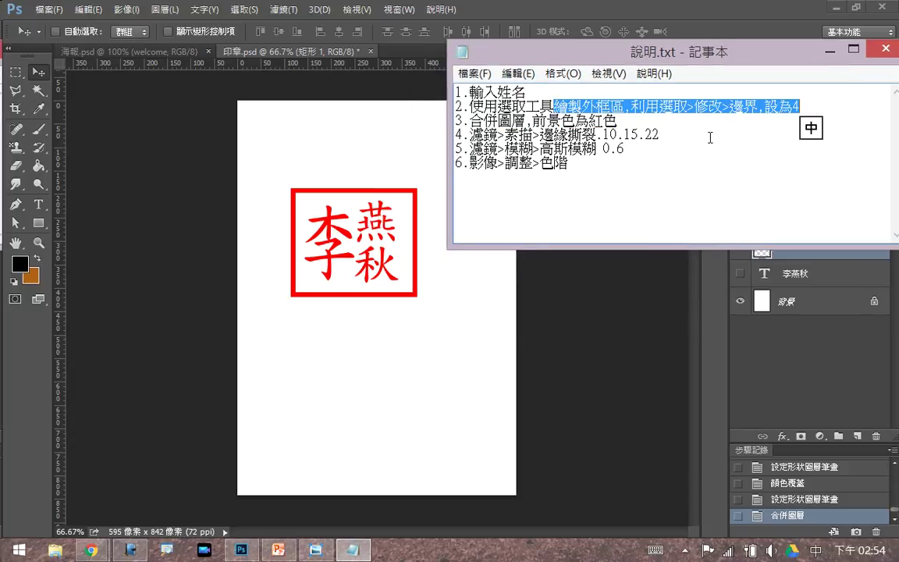
{"action": "left_click", "coordinate": [556, 174]}
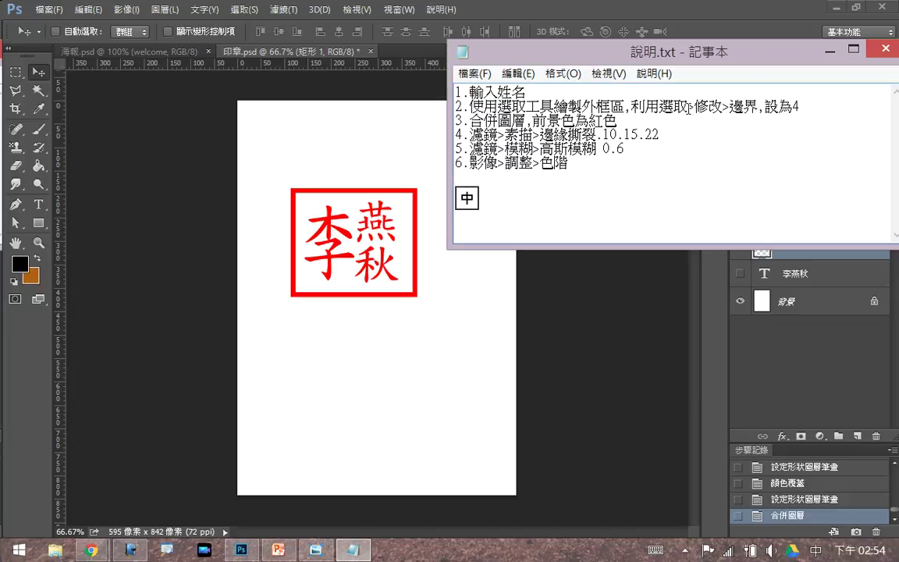
- Examine the notes on the selection border setting and the remaining steps for filters, blur and levels
{"action": "left_click_drag", "start_coordinate": [645, 106], "coordinate": [779, 106]}
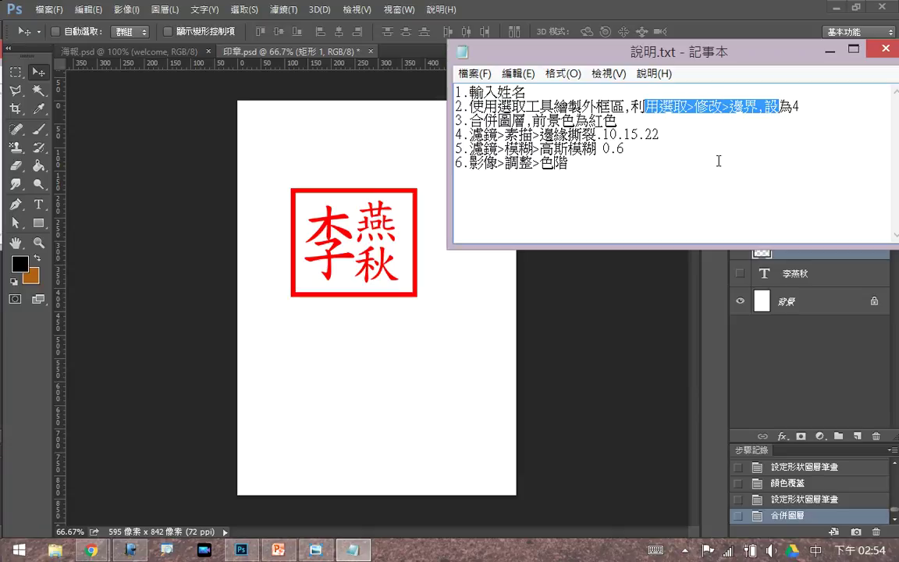
{"action": "left_click_drag", "start_coordinate": [559, 179], "coordinate": [457, 119]}
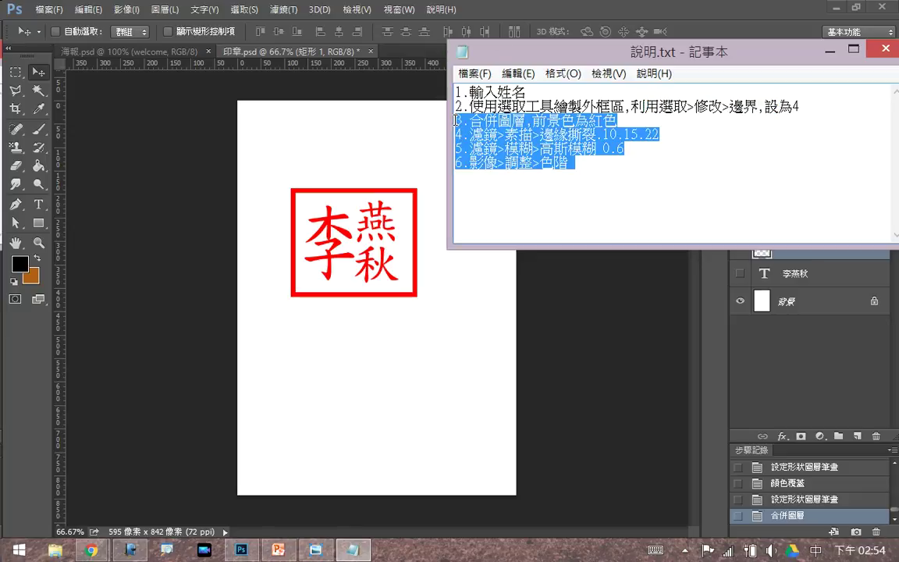
{"action": "left_click", "coordinate": [579, 163]}
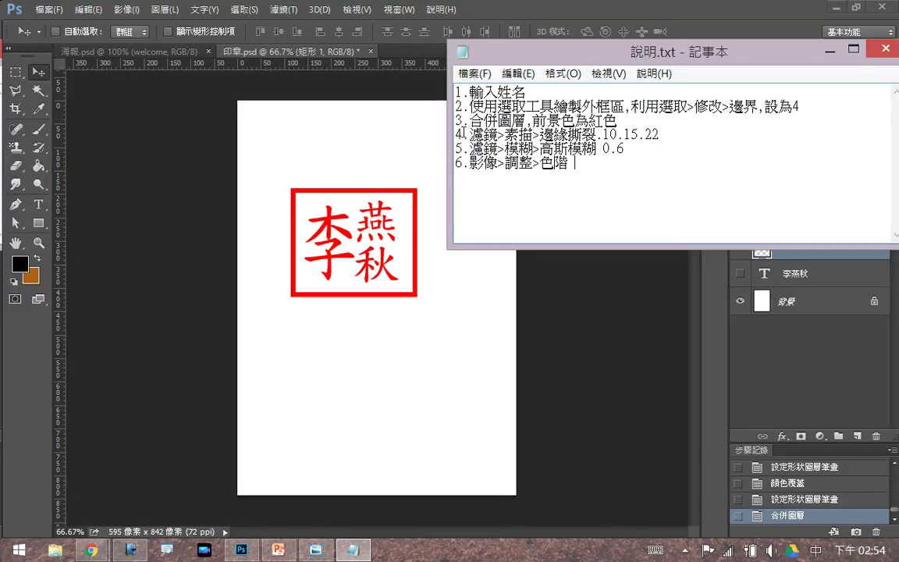
{"action": "left_click_drag", "start_coordinate": [462, 133], "coordinate": [630, 191]}
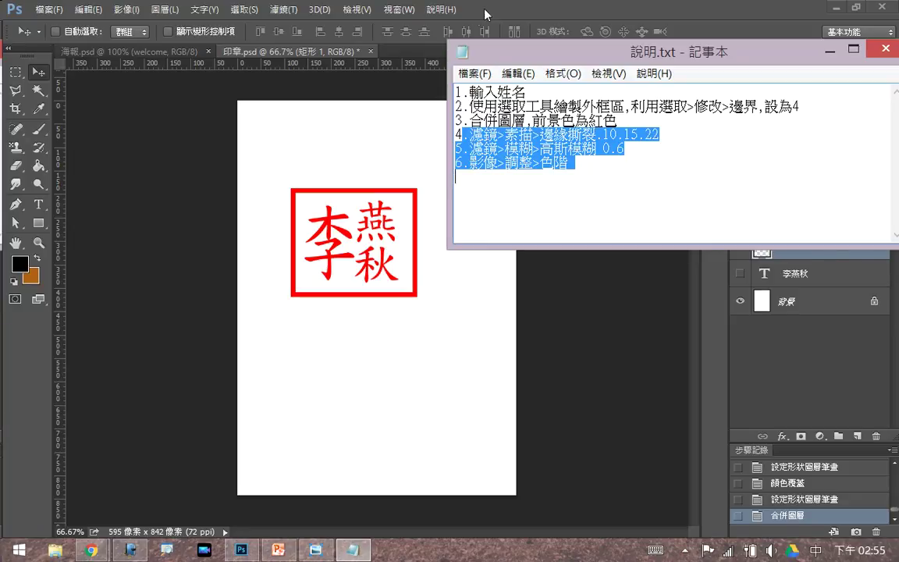
- Open the Filter Gallery for the merged seal layer and choose the Torn Edges sketch filter named in the notes
{"action": "left_click", "coordinate": [285, 14]}
{"action": "left_click", "coordinate": [282, 10]}
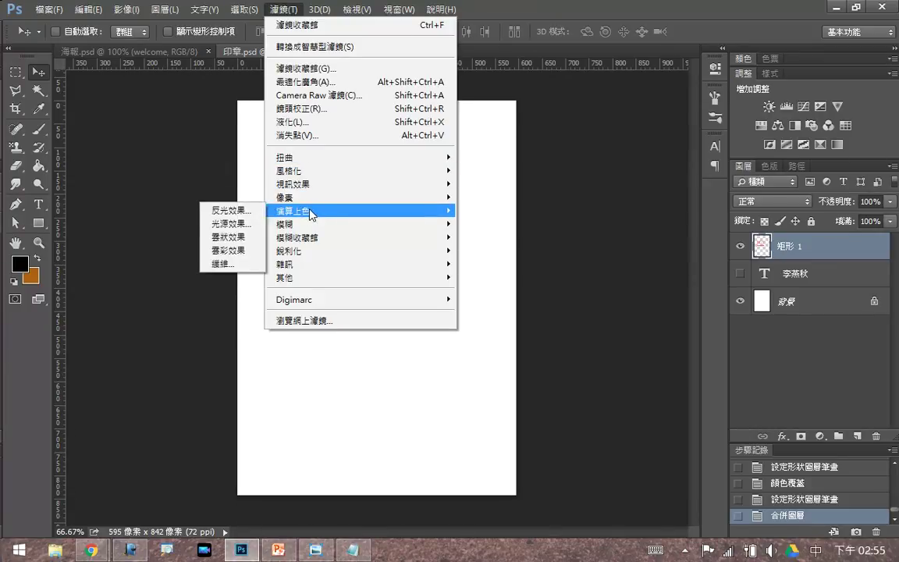
{"action": "mouse_move", "coordinate": [304, 226]}
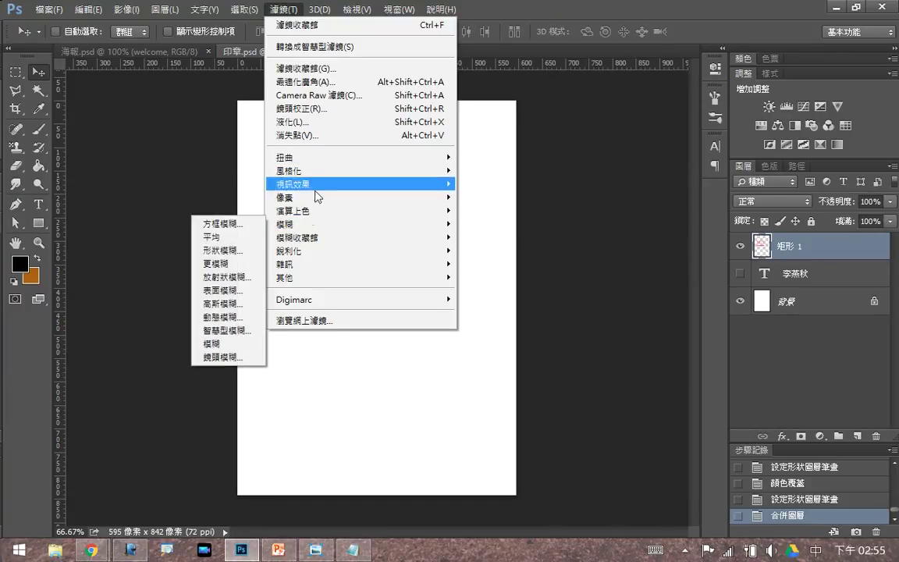
{"action": "left_click", "coordinate": [308, 68]}
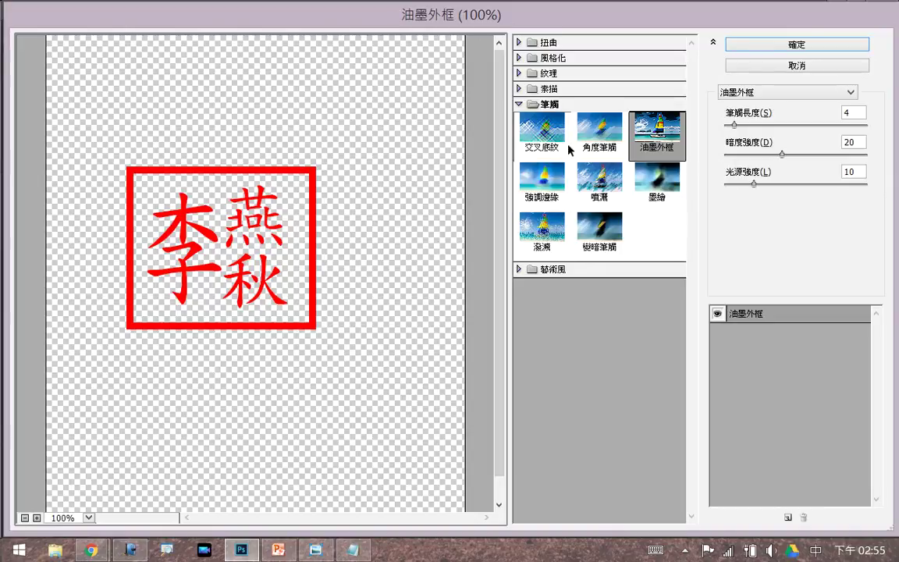
{"action": "left_click", "coordinate": [520, 89]}
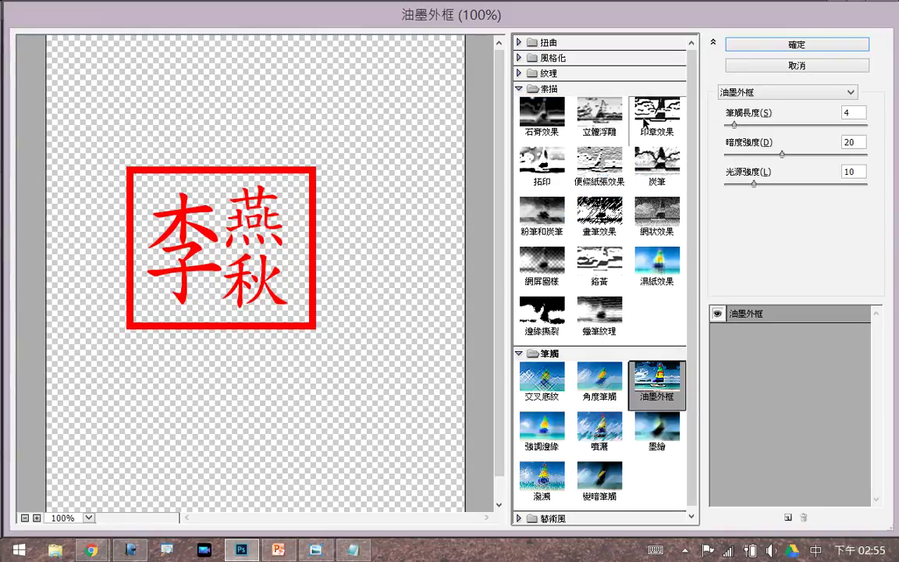
{"action": "left_click", "coordinate": [351, 551]}
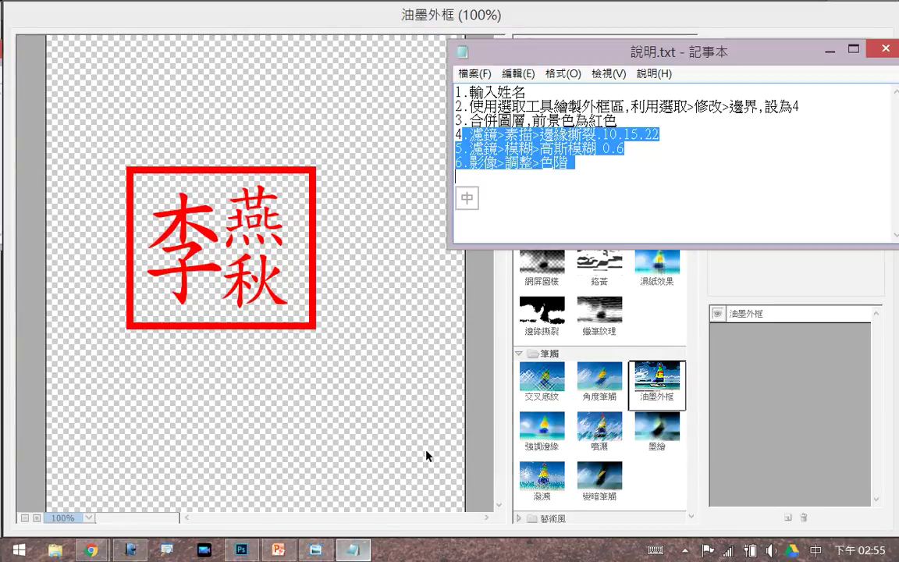
{"action": "left_click", "coordinate": [566, 178]}
{"action": "left_click_drag", "start_coordinate": [540, 134], "coordinate": [624, 148]}
{"action": "left_click_drag", "start_coordinate": [698, 55], "coordinate": [671, 381]}
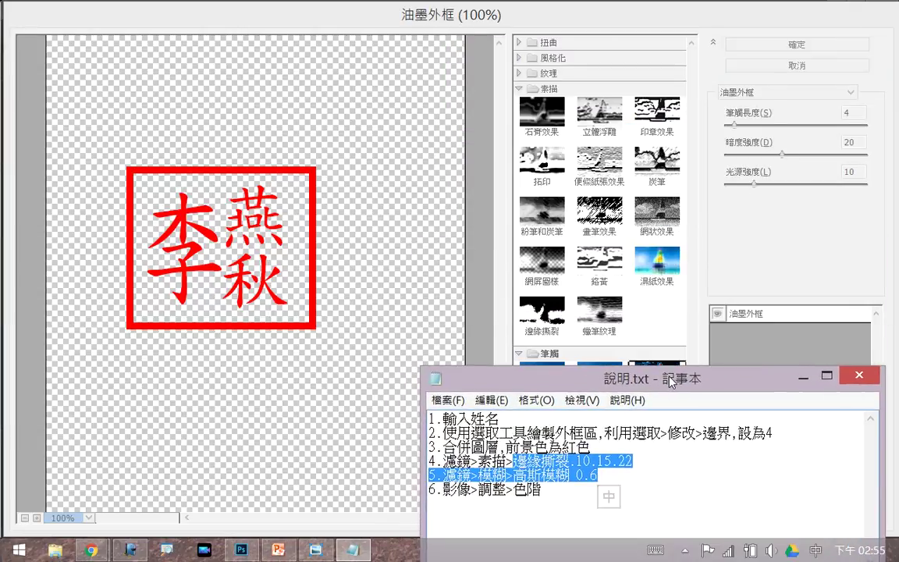
{"action": "left_click", "coordinate": [542, 316]}
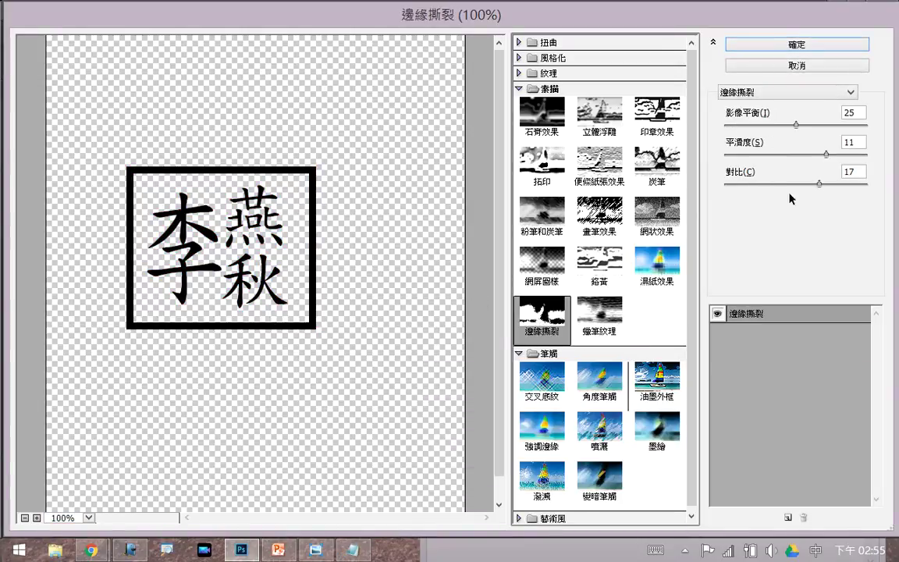
- Following the notes, set Torn Edges to image balance 10, smoothness 15 and contrast 22
{"action": "left_click", "coordinate": [353, 550]}
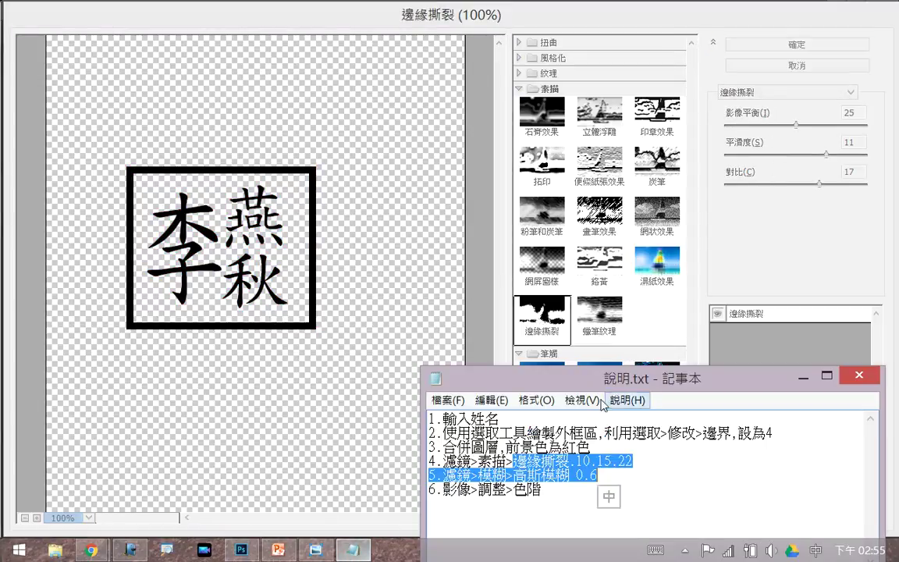
{"action": "left_click", "coordinate": [705, 212]}
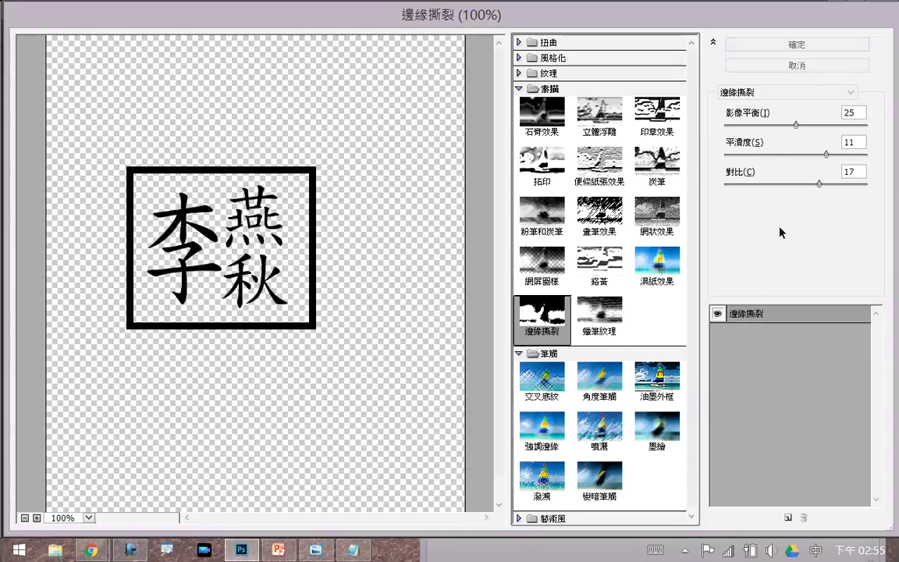
{"action": "left_click_drag", "start_coordinate": [796, 130], "coordinate": [751, 130]}
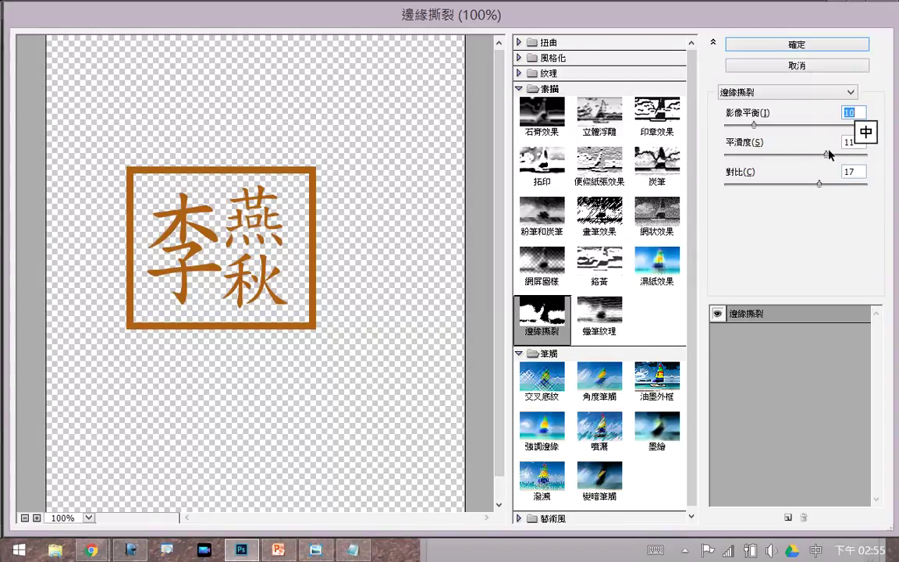
{"action": "left_click_drag", "start_coordinate": [826, 154], "coordinate": [850, 156]}
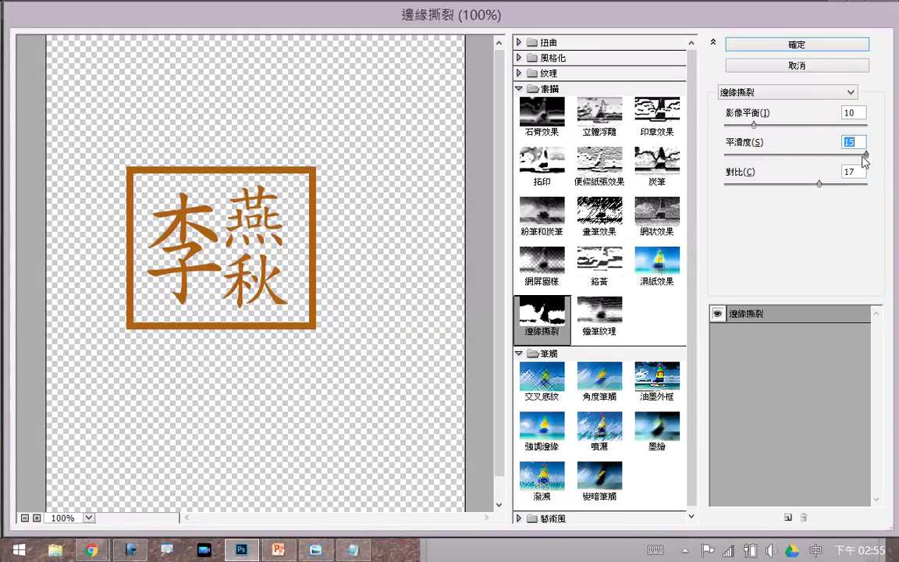
{"action": "left_click", "coordinate": [819, 185]}
{"action": "left_click_drag", "start_coordinate": [818, 185], "coordinate": [851, 185]}
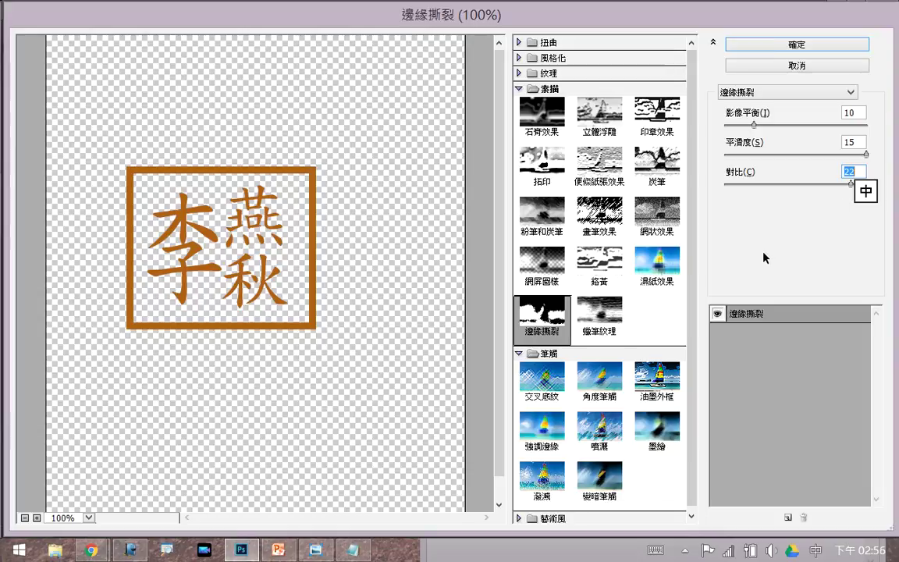
- Raise the Torn Edges image balance to 17 and apply the filter to the seal layer
{"action": "left_click", "coordinate": [531, 306]}
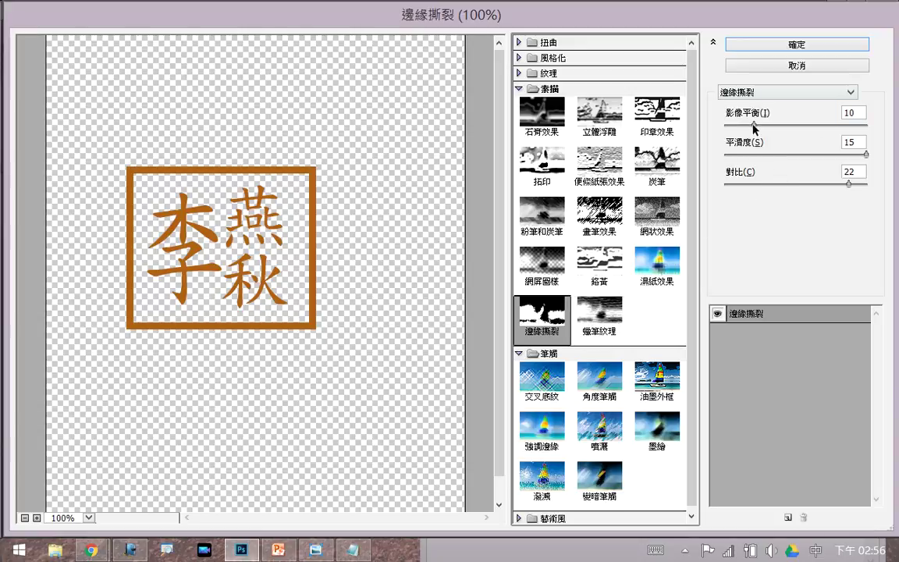
{"action": "left_click_drag", "start_coordinate": [754, 125], "coordinate": [775, 127]}
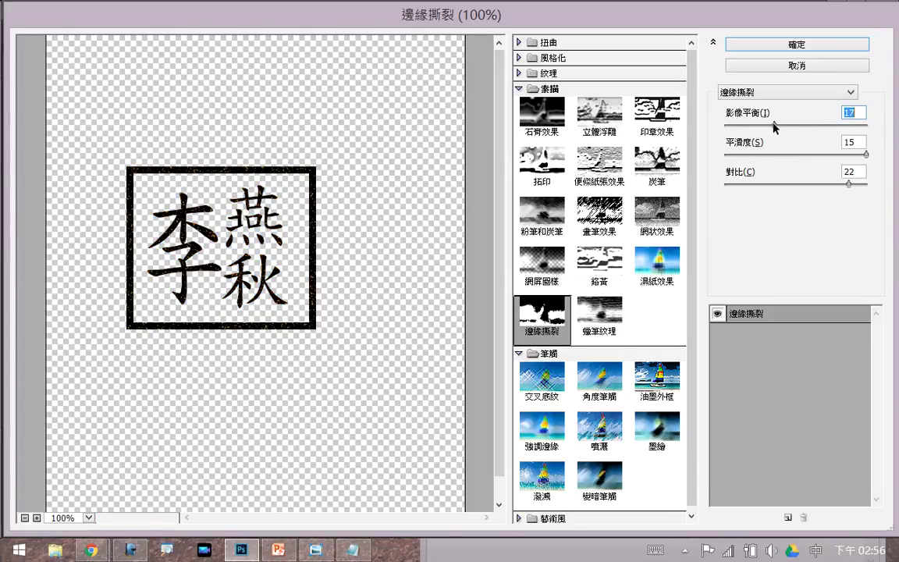
{"action": "left_click", "coordinate": [353, 549]}
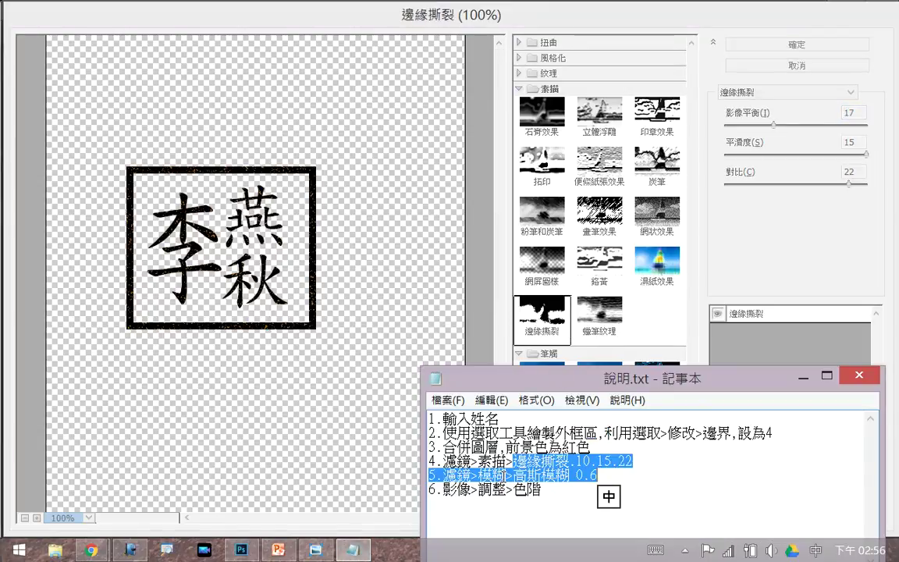
{"action": "left_click", "coordinate": [776, 227]}
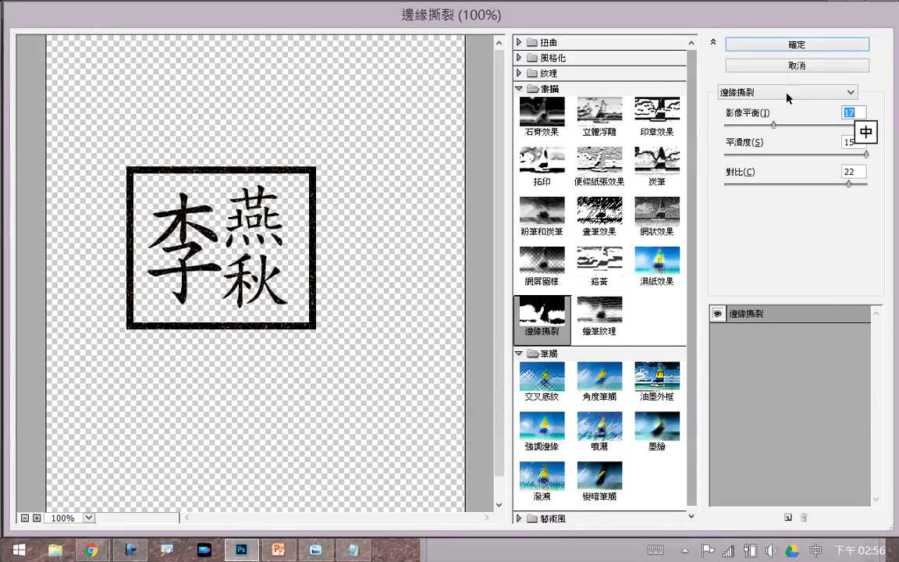
{"action": "left_click", "coordinate": [730, 44]}
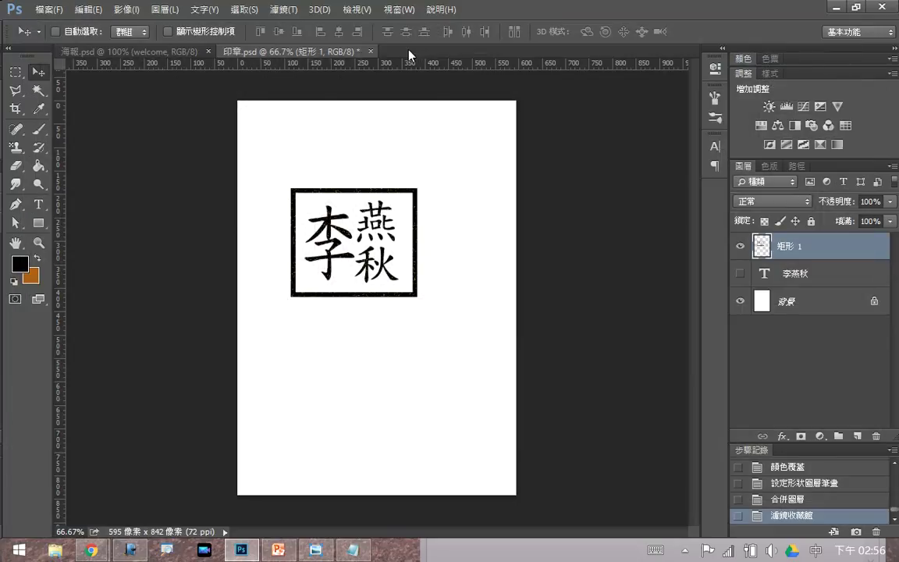
- Apply a Gaussian Blur with a radius of 1.7 pixels to the seal layer
{"action": "left_click", "coordinate": [279, 10]}
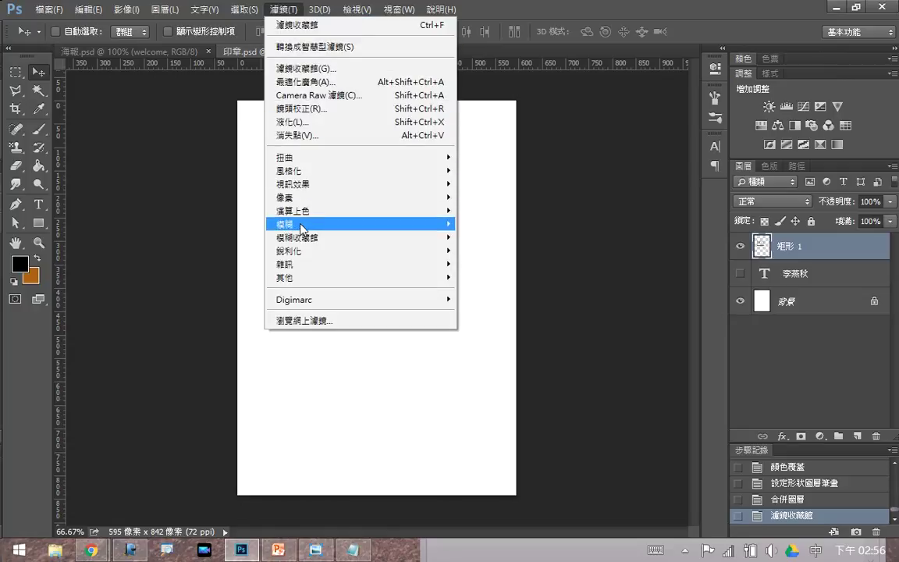
{"action": "mouse_move", "coordinate": [448, 225]}
{"action": "left_click", "coordinate": [231, 304]}
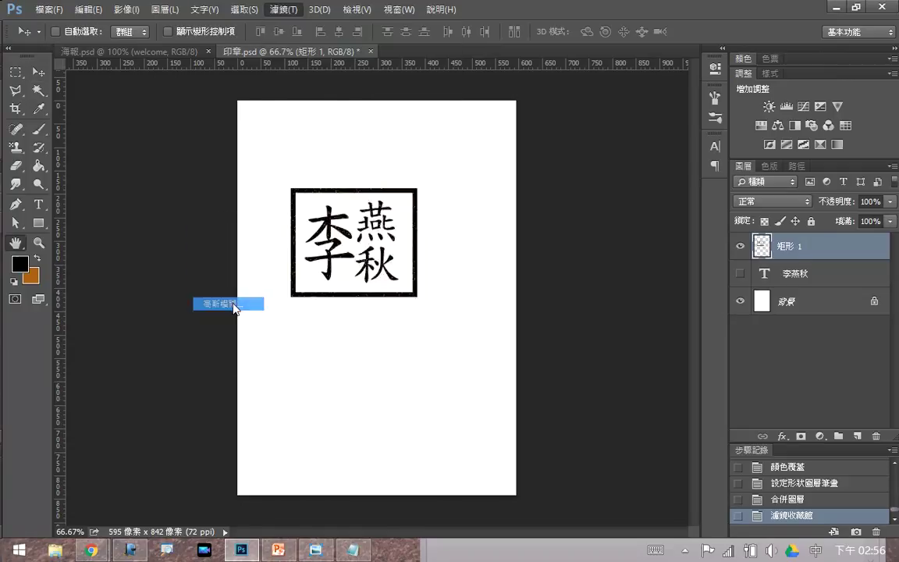
{"action": "left_click_drag", "start_coordinate": [453, 84], "coordinate": [575, 81]}
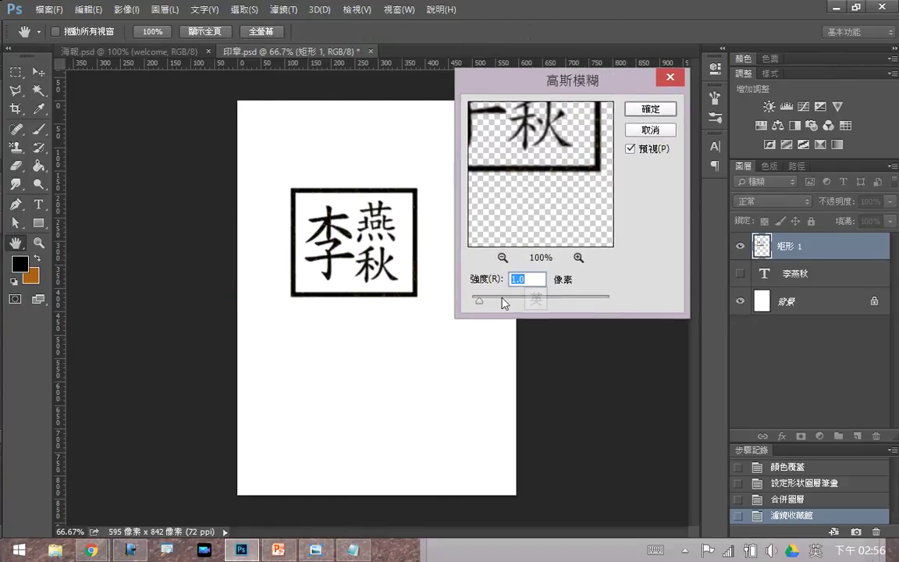
{"action": "left_click_drag", "start_coordinate": [477, 303], "coordinate": [482, 305]}
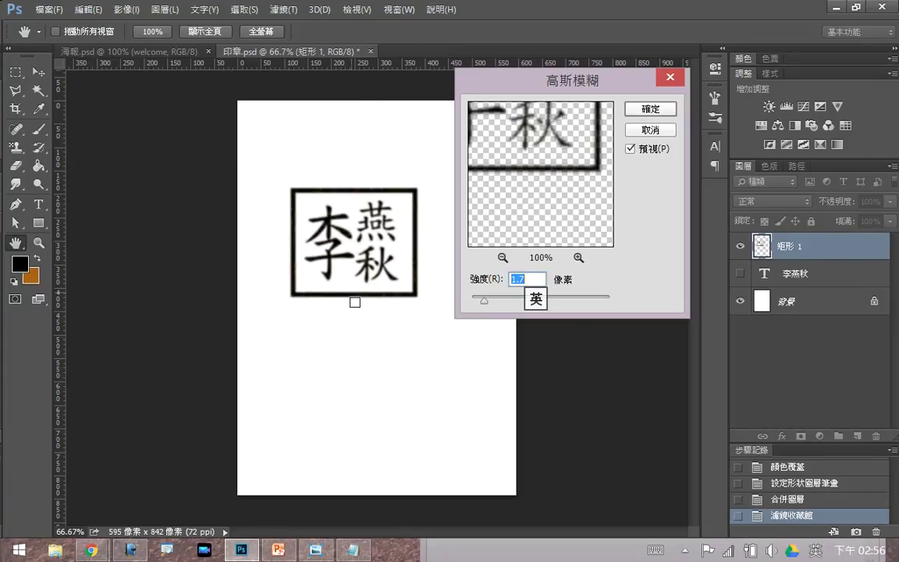
{"action": "left_click", "coordinate": [635, 115]}
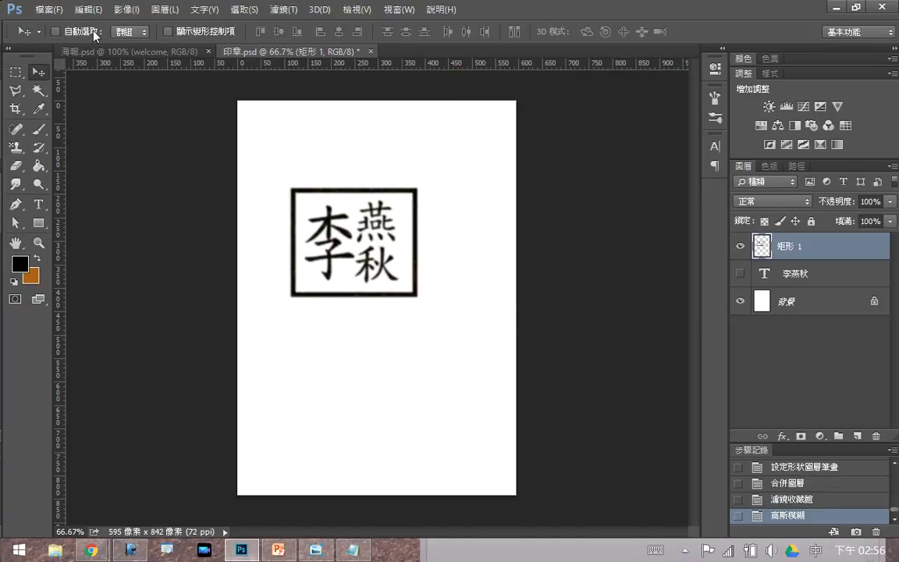
- Try a Levels adjustment on the seal layer with input black at 29 and input white at 192
{"action": "left_click", "coordinate": [123, 10]}
{"action": "mouse_move", "coordinate": [85, 10]}
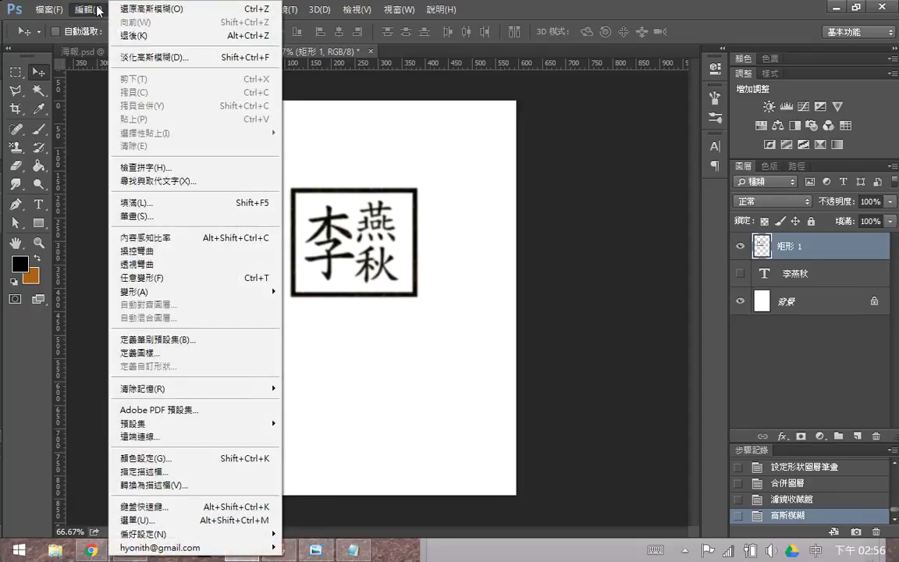
{"action": "left_click", "coordinate": [83, 77]}
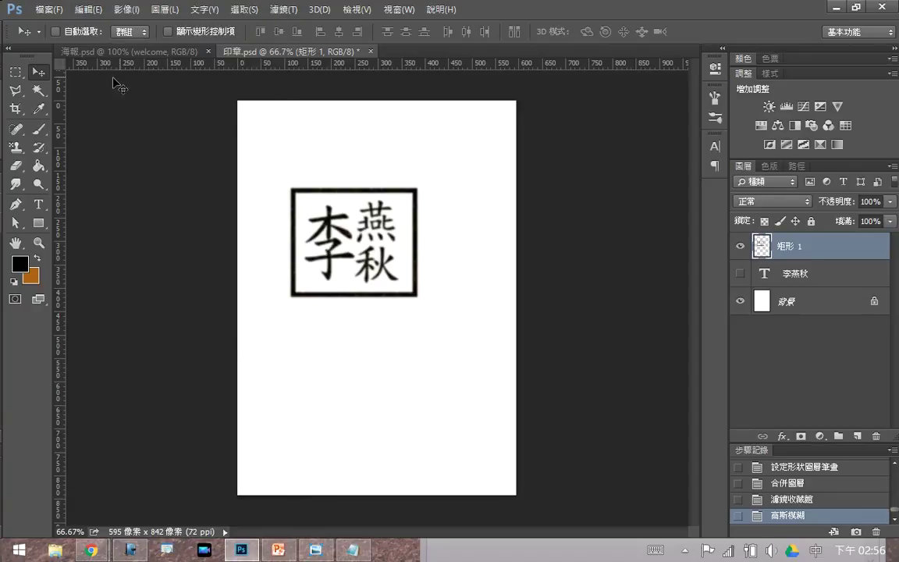
{"action": "left_click", "coordinate": [125, 9]}
{"action": "mouse_move", "coordinate": [211, 49]}
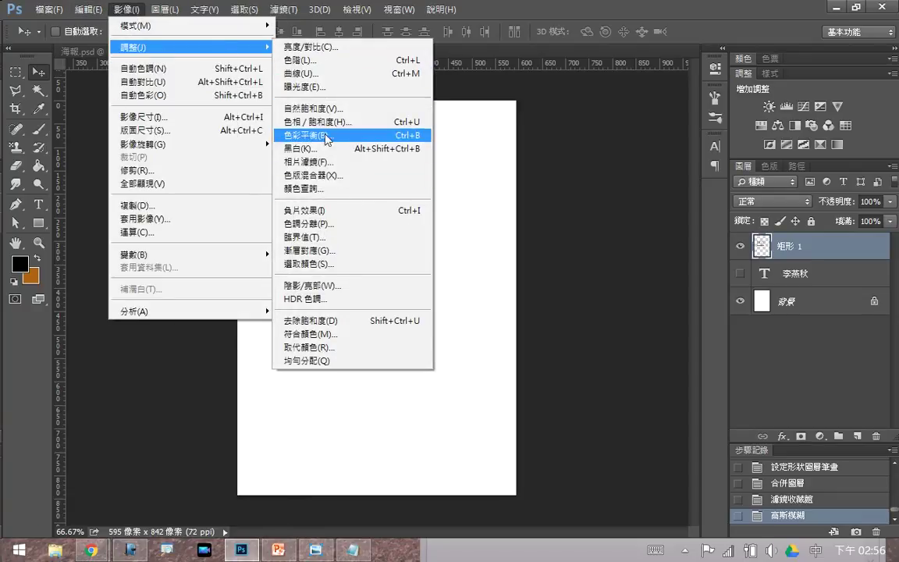
{"action": "left_click", "coordinate": [309, 60]}
{"action": "left_click_drag", "start_coordinate": [564, 211], "coordinate": [584, 212]}
{"action": "left_click_drag", "start_coordinate": [741, 212], "coordinate": [698, 211]}
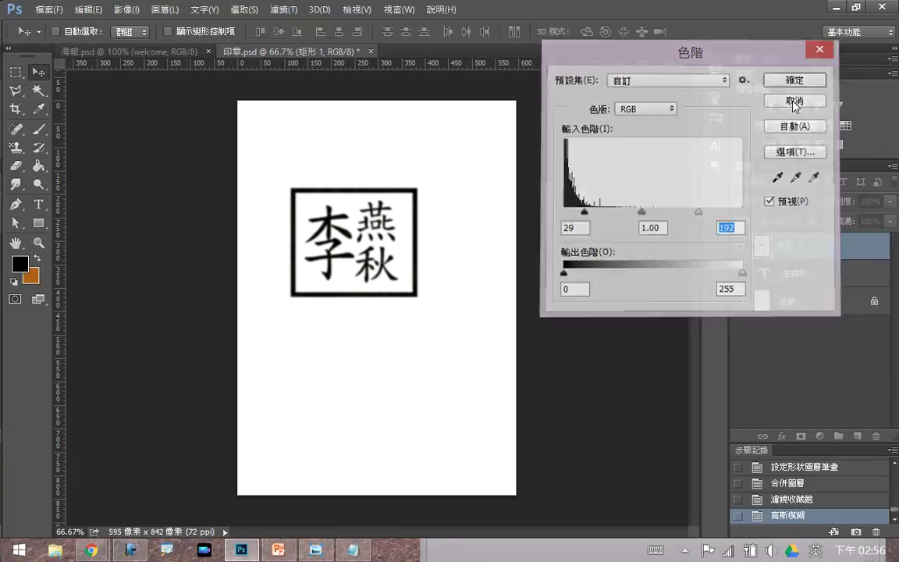
{"action": "left_click", "coordinate": [796, 80]}
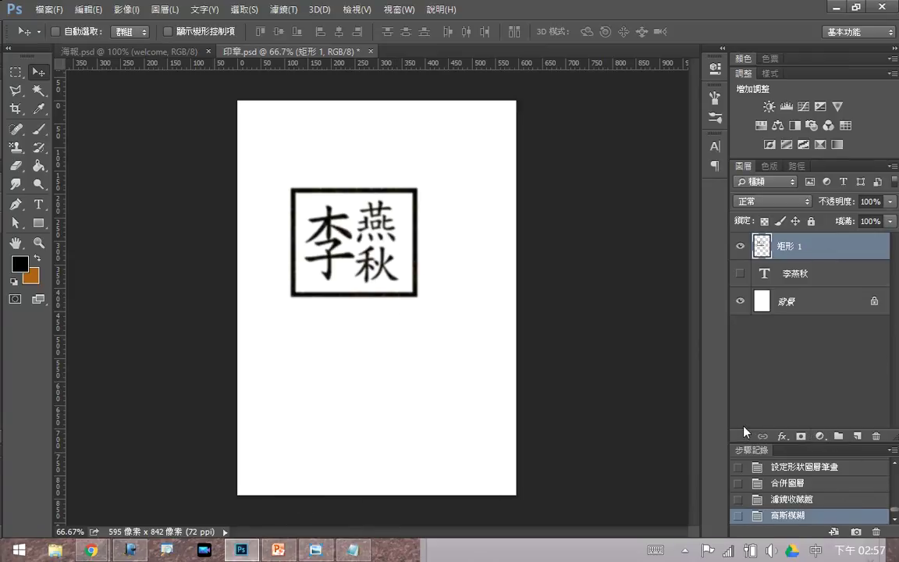
- Revert the document history to the last frame stroke change, undoing the blur, the gallery filter and the layer merge
{"action": "left_click_drag", "start_coordinate": [746, 442], "coordinate": [746, 367]}
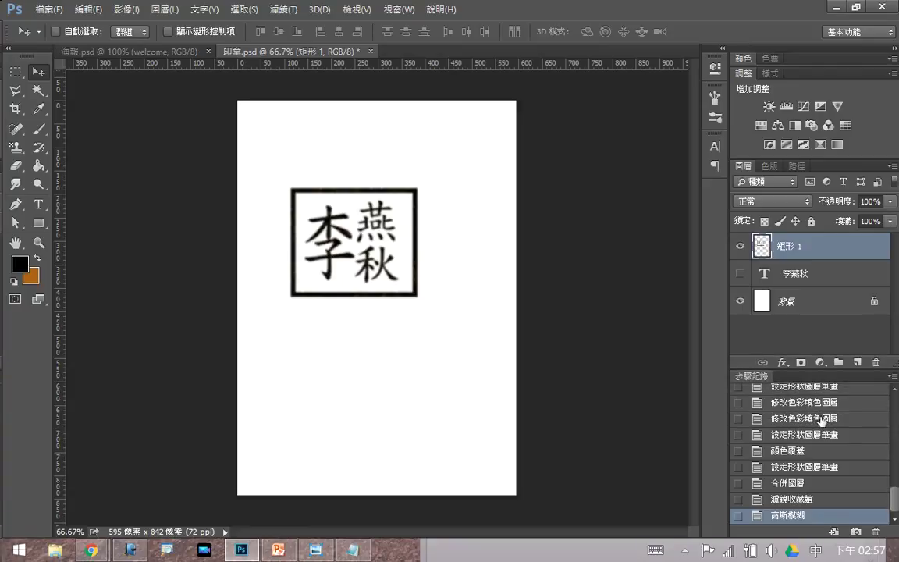
{"action": "left_click", "coordinate": [779, 470]}
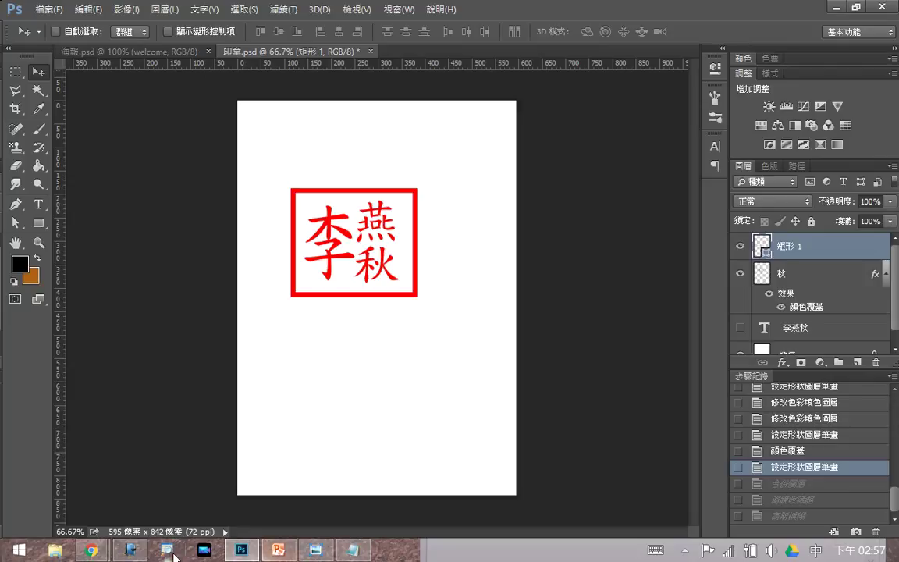